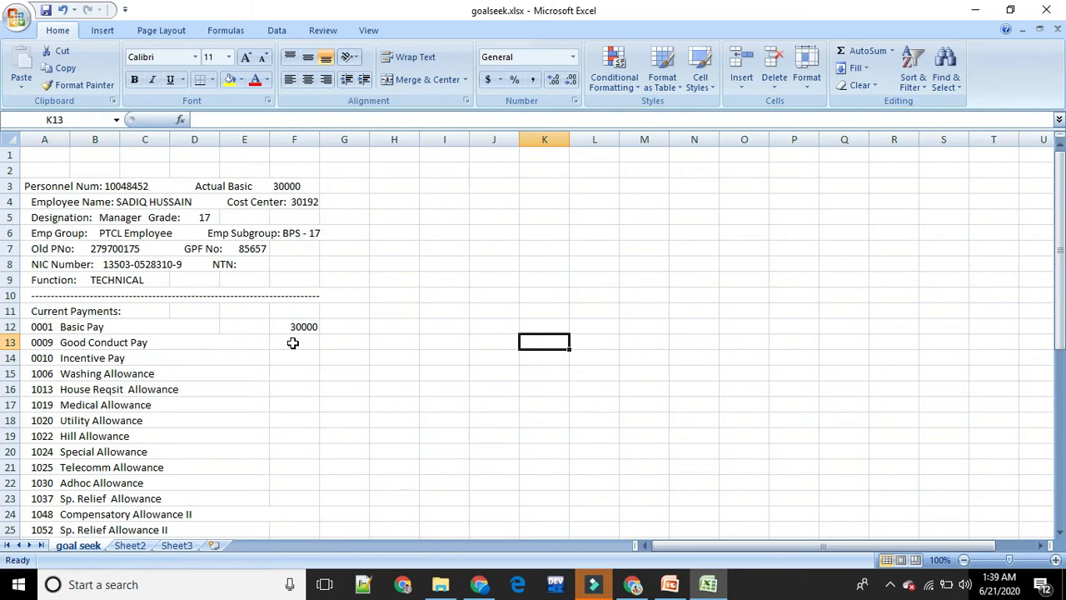
# - Calculate Good Conduct Pay in F13 as 5% of Basic Pay with the formula =F12*5%
pyautogui.click(292, 344)
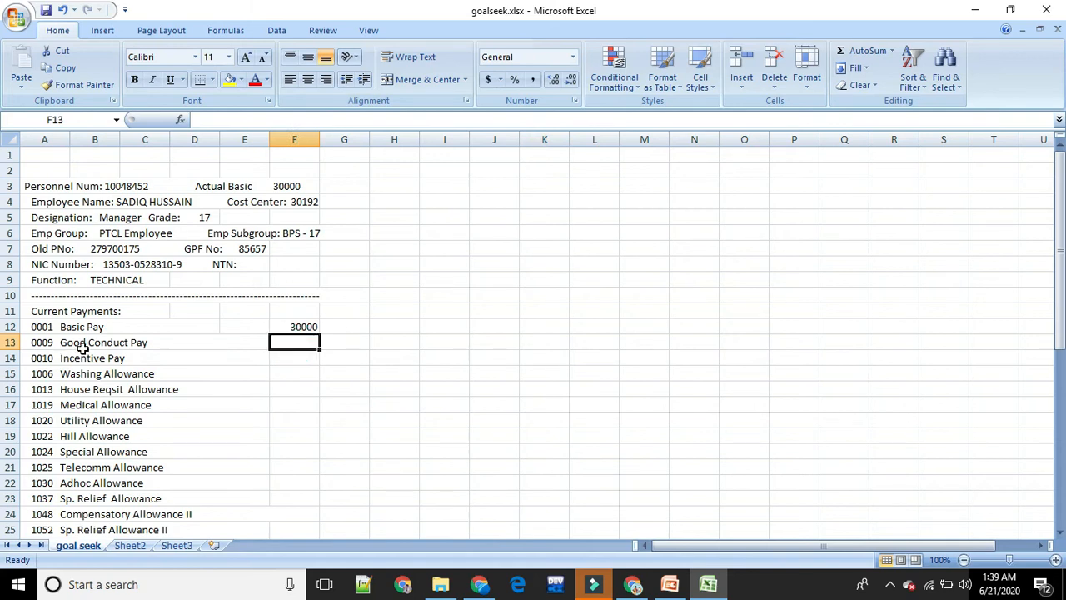
pyautogui.write('=')
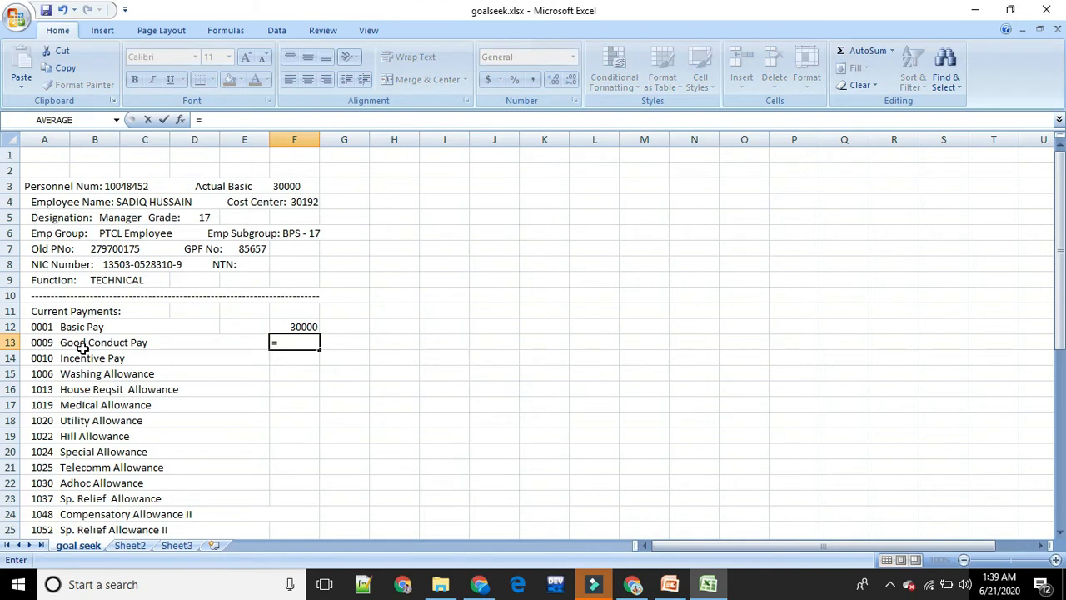
pyautogui.click(307, 327)
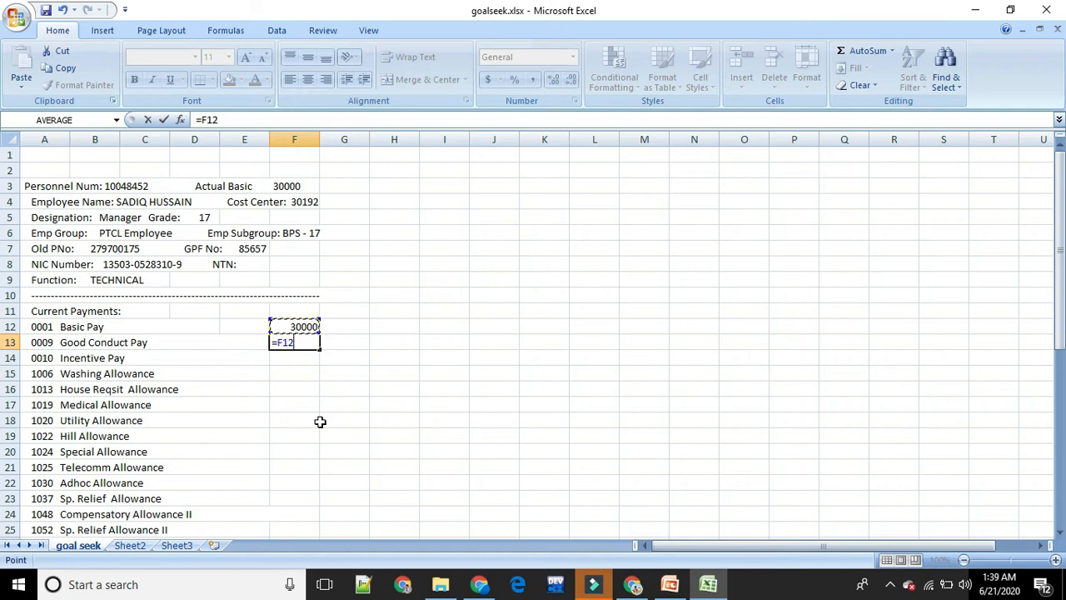
pyautogui.write('*5%')
pyautogui.press('Return')
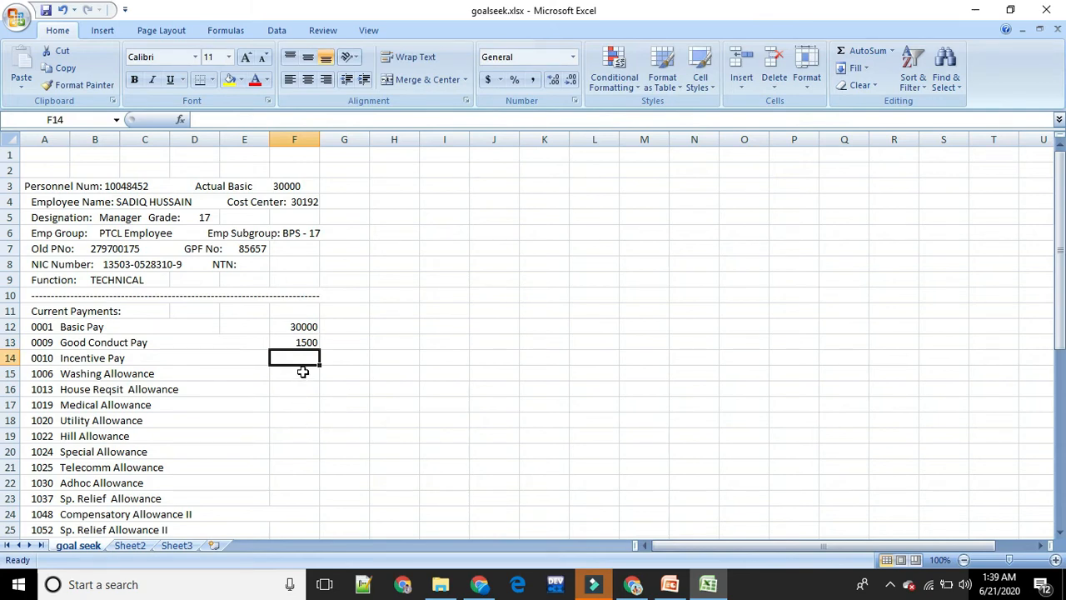
# - Calculate Incentive Pay in F14 as 3% of Basic Pay with the formula =F12*3%
pyautogui.write('=')
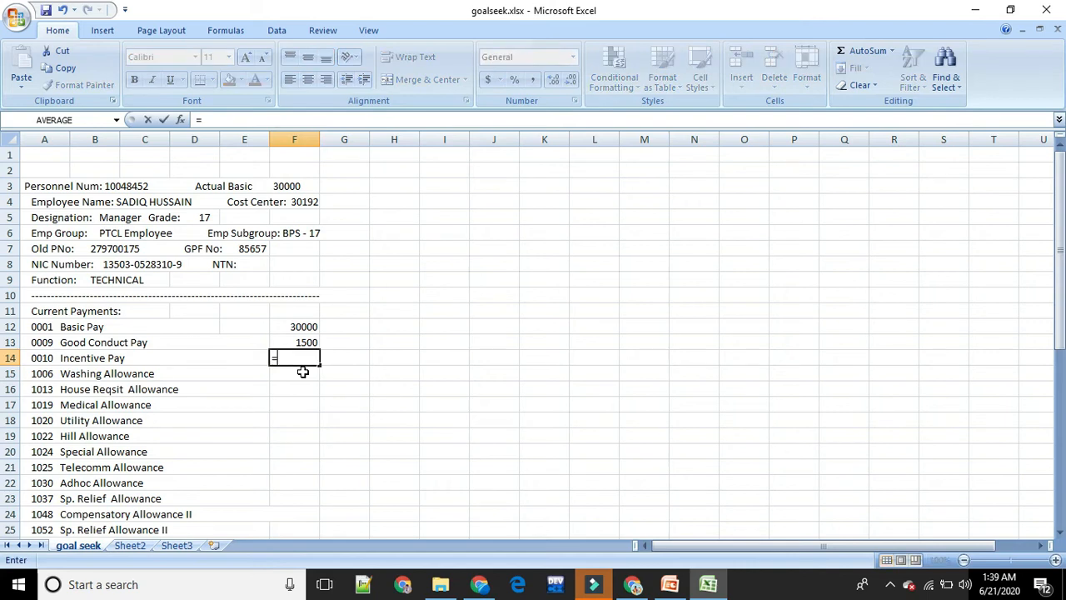
pyautogui.click(310, 330)
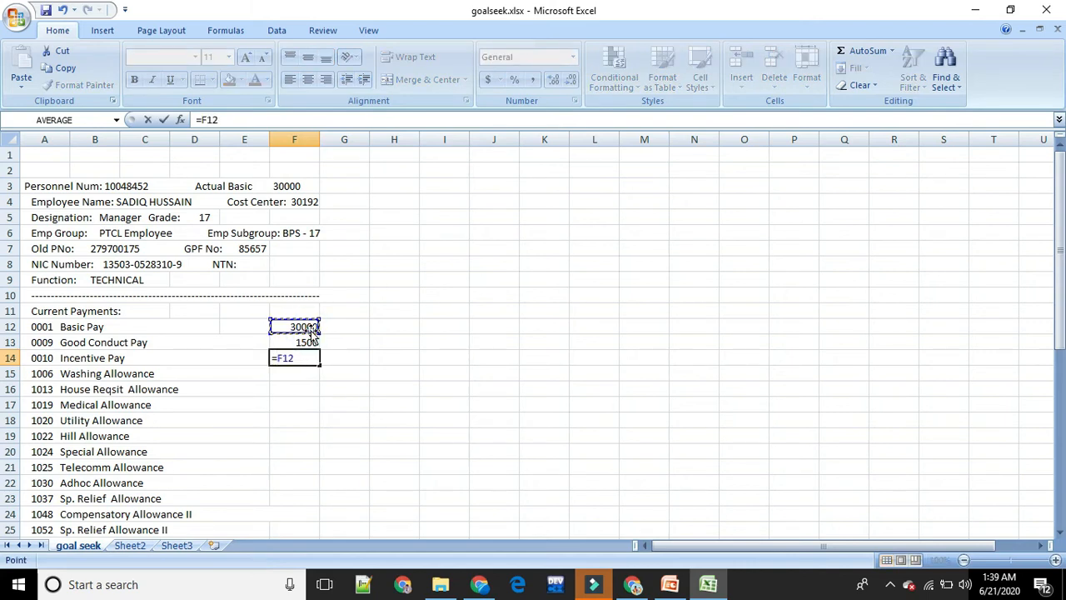
pyautogui.write('*3')
pyautogui.press('Return')
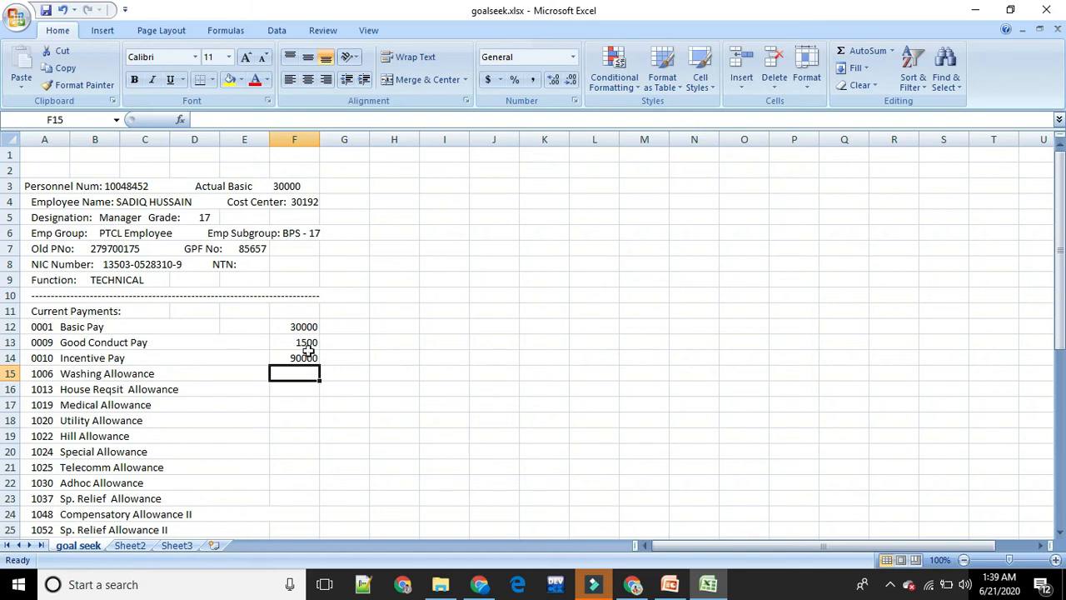
pyautogui.click(304, 360)
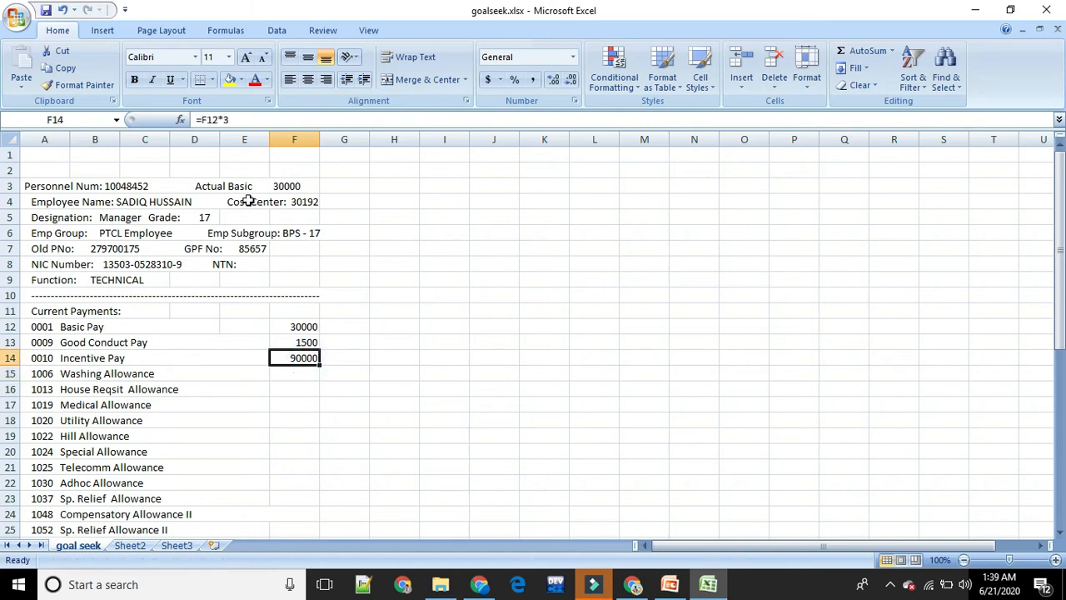
pyautogui.click(234, 120)
pyautogui.write('%')
pyautogui.press('Return')
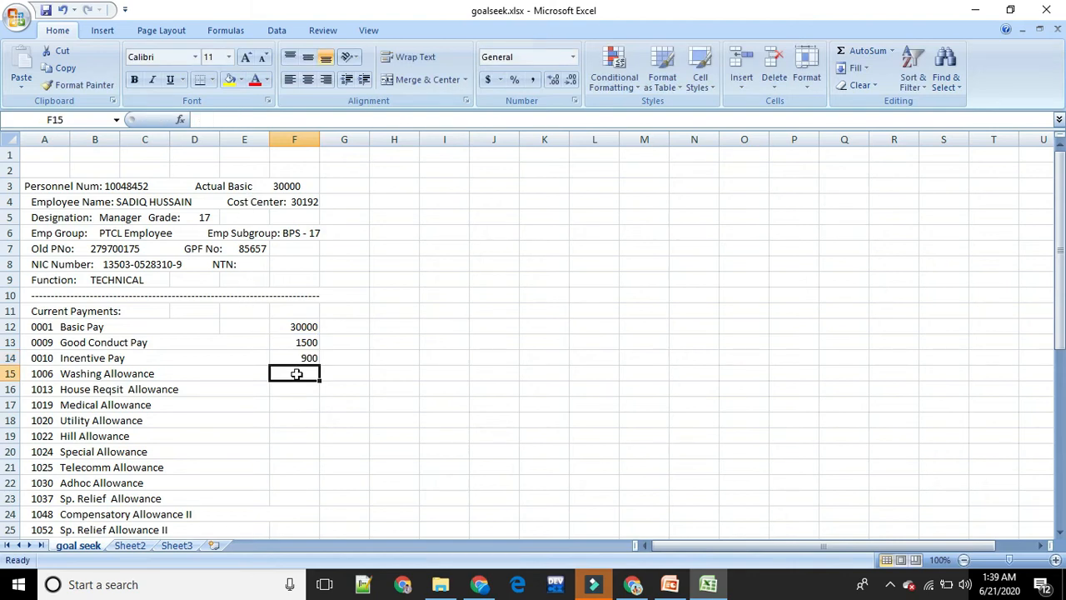
# - Calculate Washing Allowance in F15 as 9% of Basic Pay with the formula =F12*9%
pyautogui.write('=')
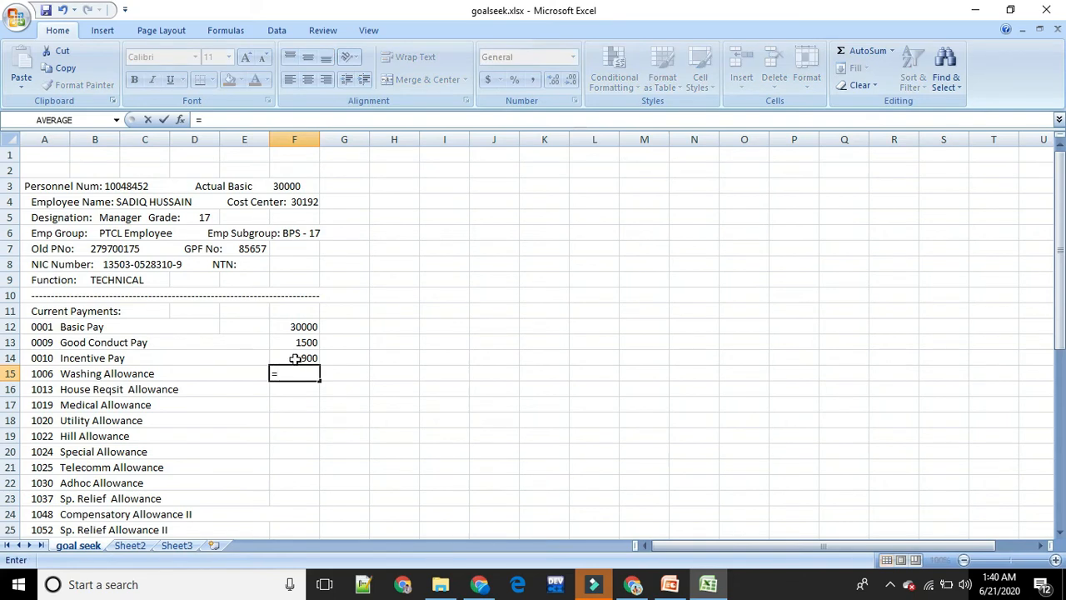
pyautogui.click(295, 327)
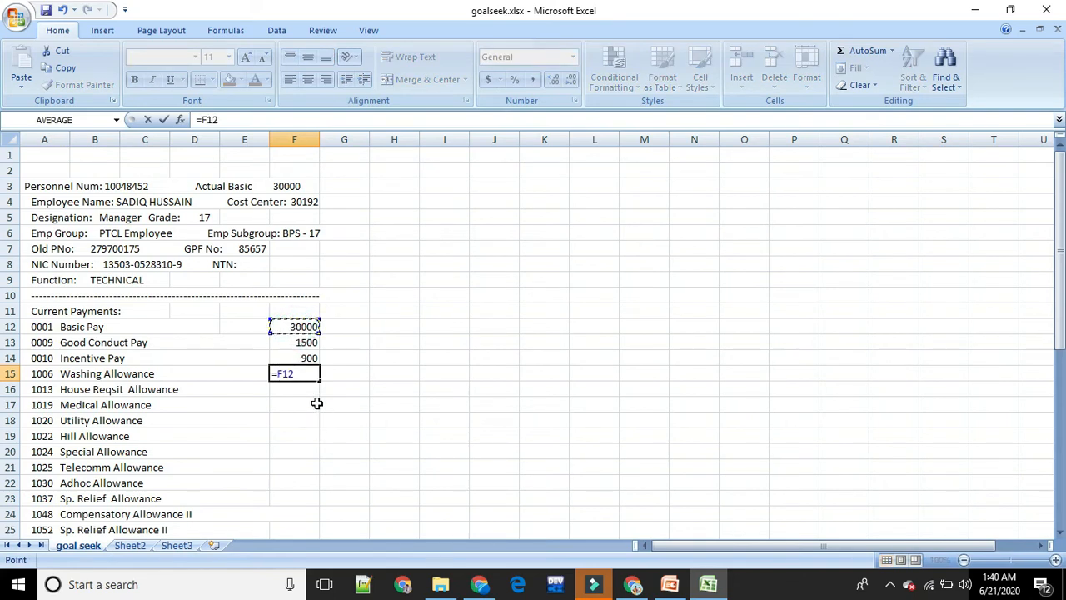
pyautogui.write('^')
pyautogui.press('BackSpace')
pyautogui.write('*9%')
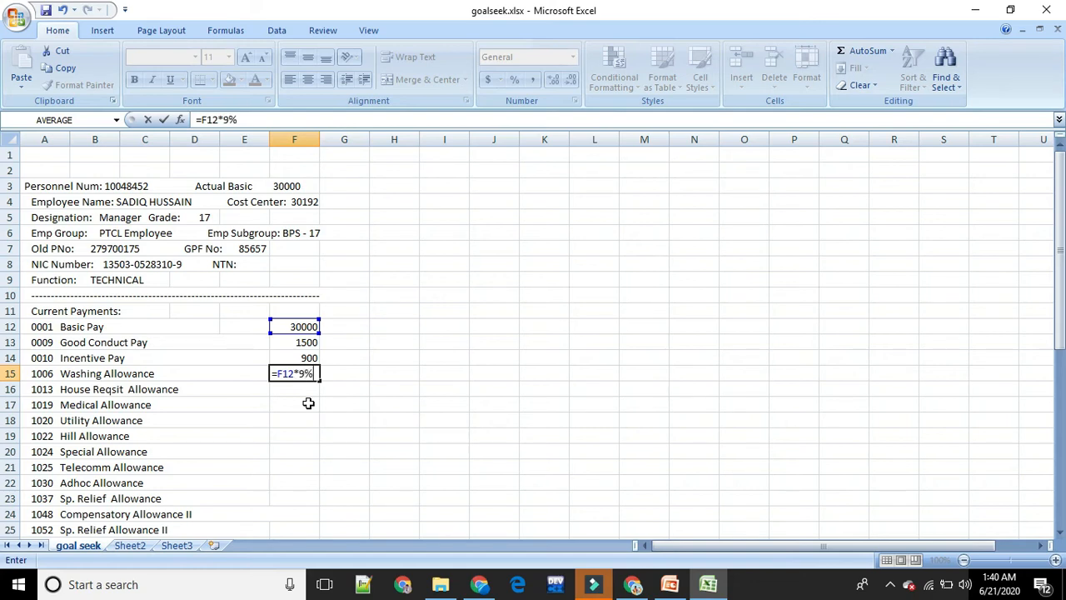
pyautogui.press('Return')
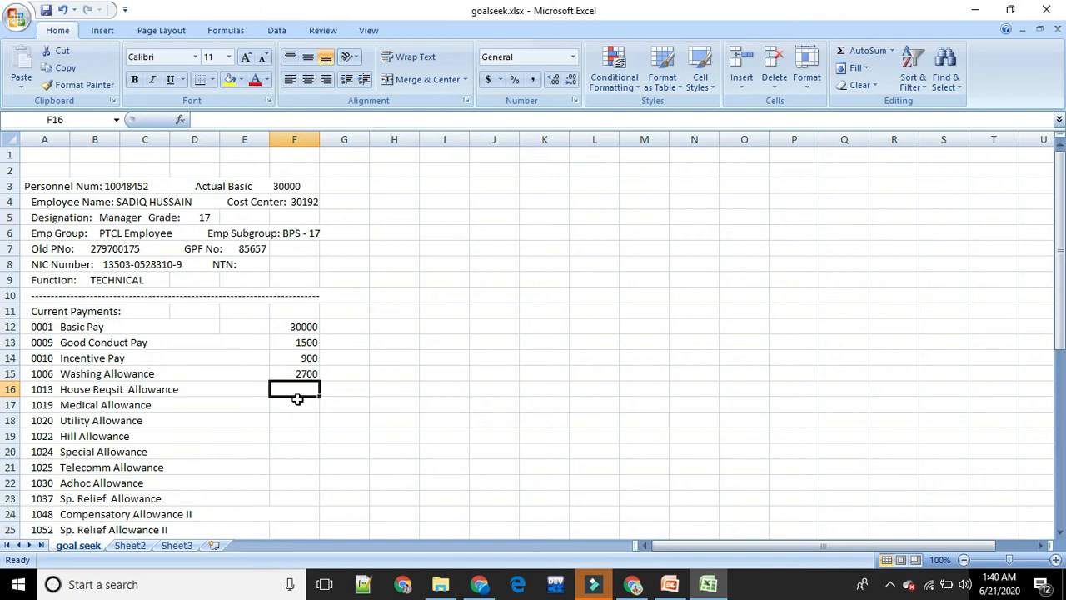
# - Calculate House Reqsit Allowance in F16 as 12% of Basic Pay with the formula =F12*12%
pyautogui.write('=')
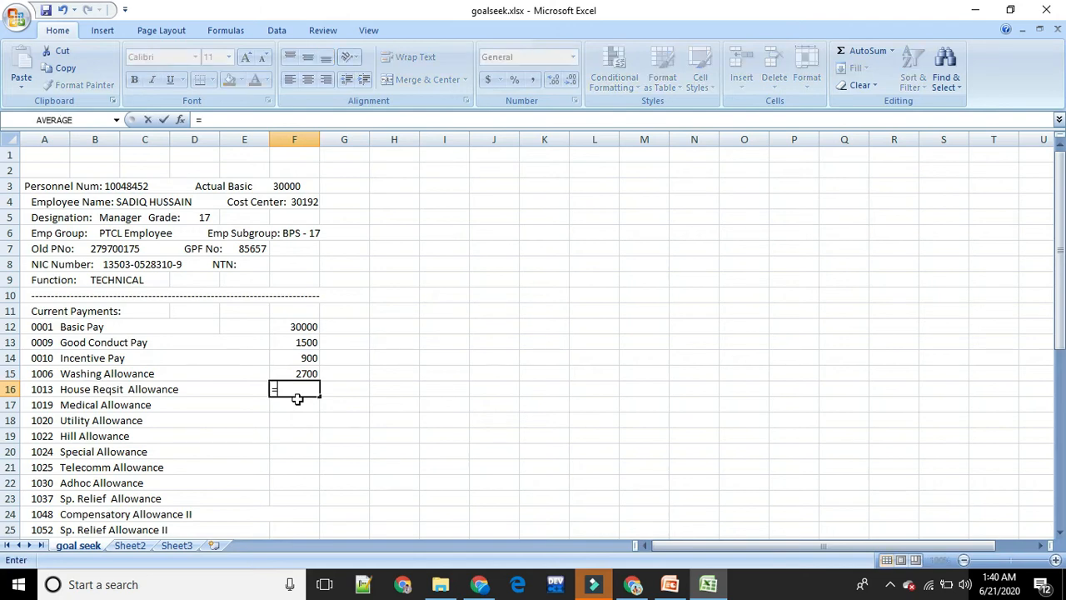
pyautogui.click(305, 329)
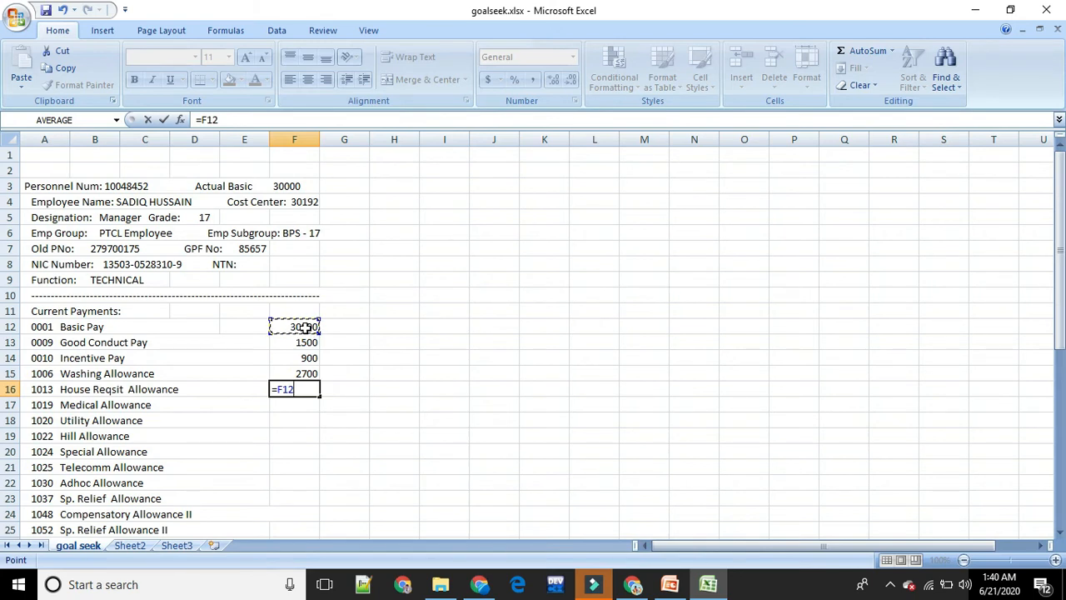
pyautogui.write('*12%')
pyautogui.press('Return')
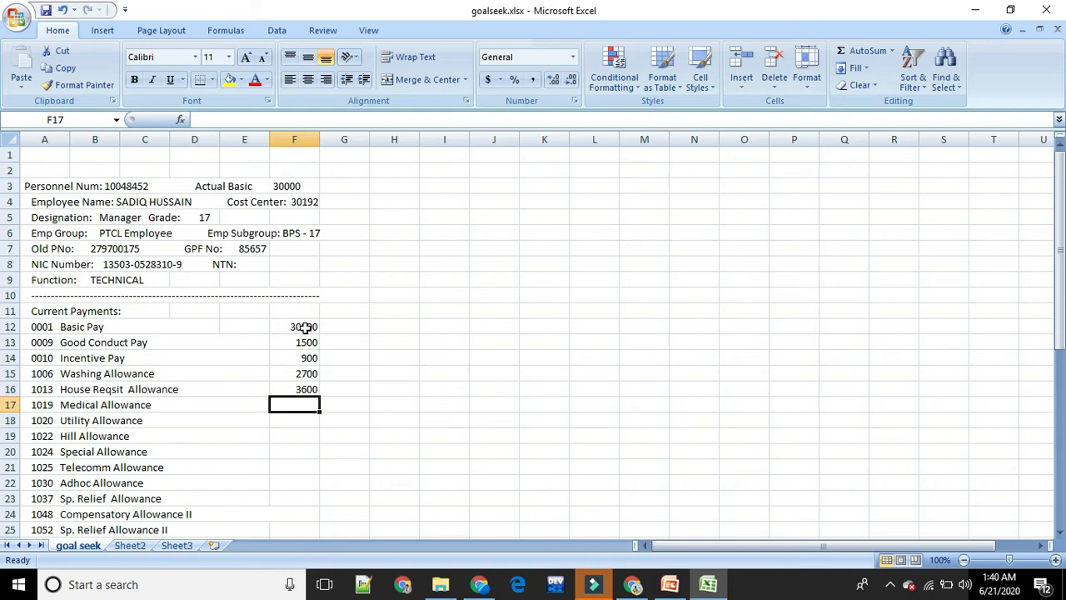
# - Calculate Medical Allowance in F17 as 2% of Basic Pay with the formula =F12*2%
pyautogui.write('=')
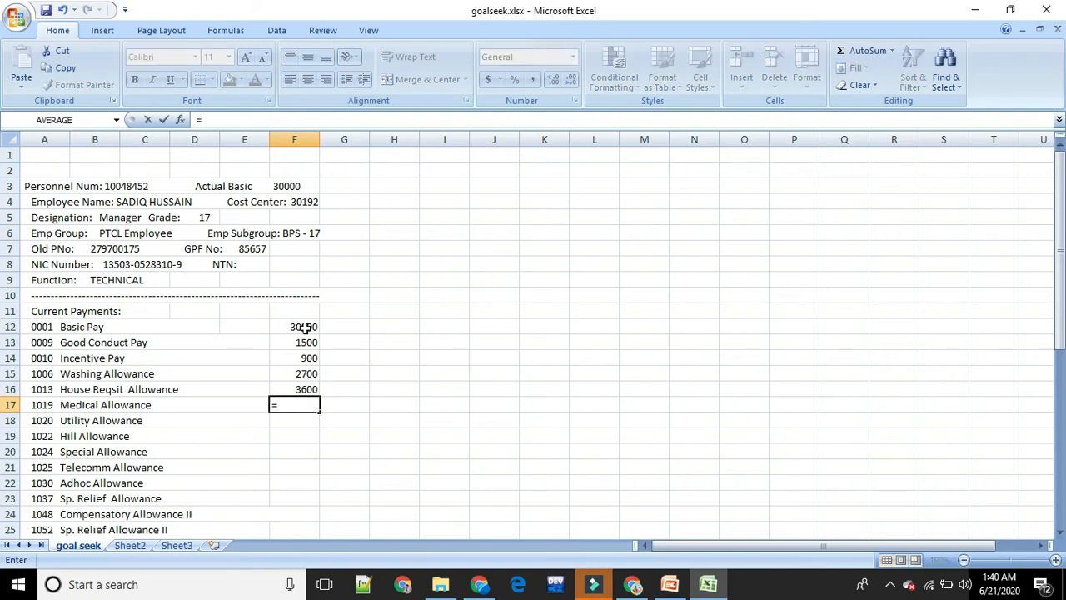
pyautogui.click(305, 327)
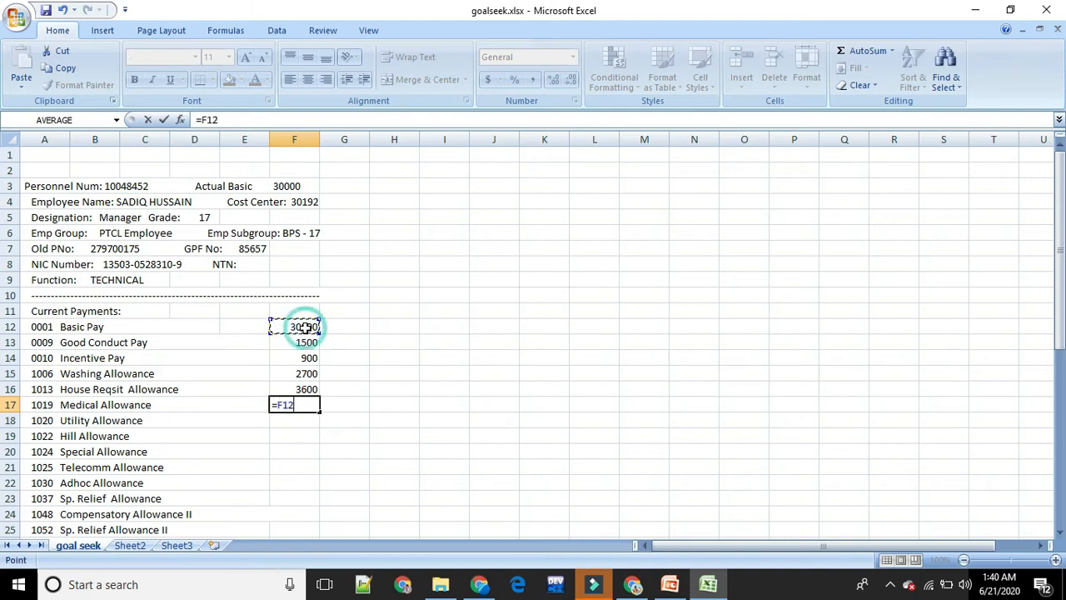
pyautogui.write('*')
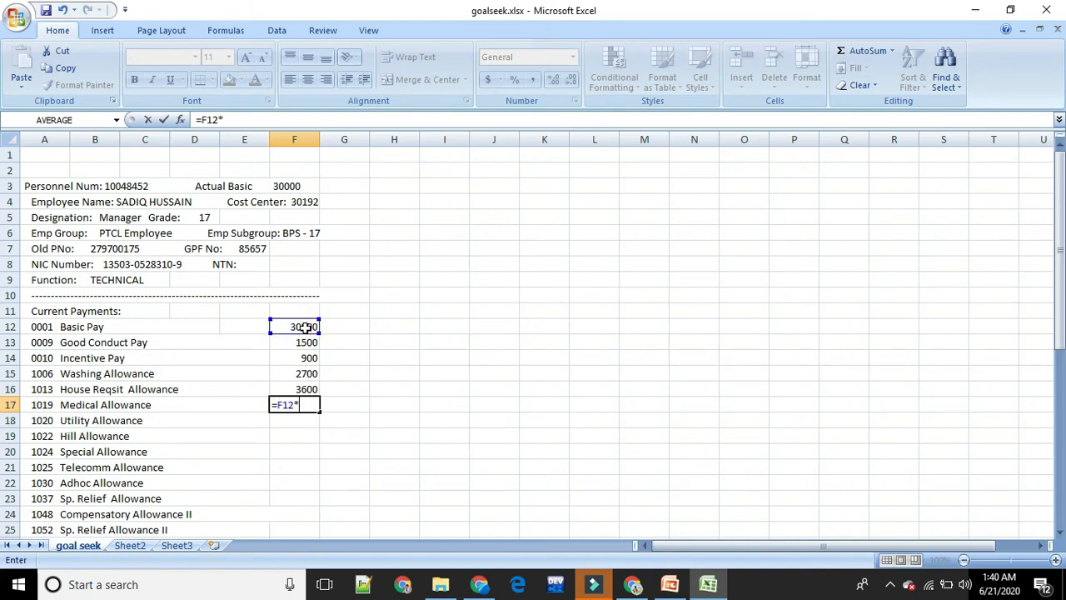
pyautogui.write('2%')
pyautogui.press('Return')
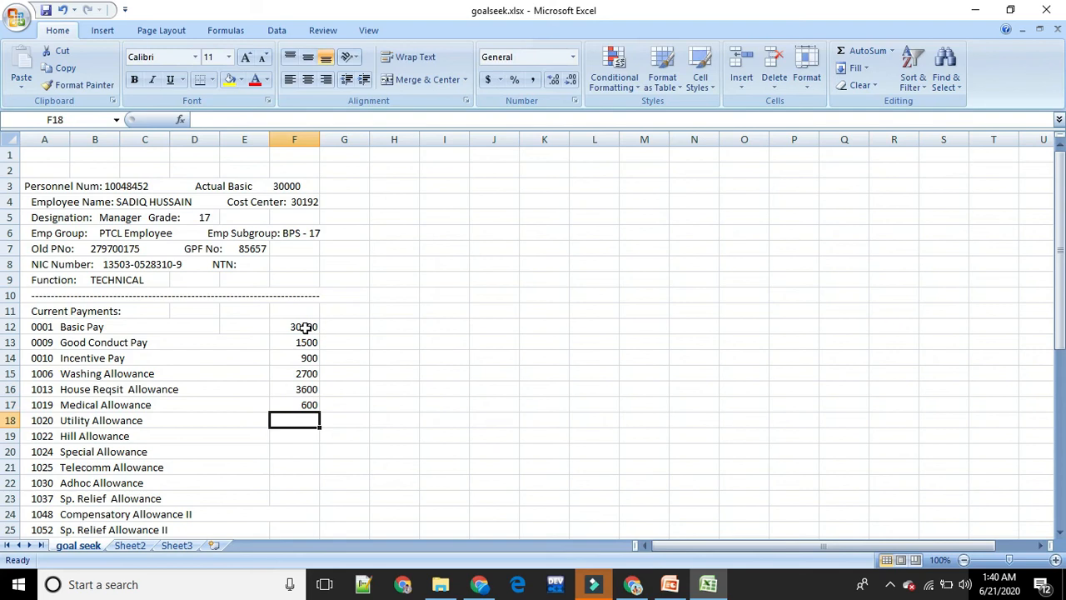
# - Calculate Utility Allowance in F18 as 10% of Basic Pay with the formula =F12*10%
pyautogui.write('=')
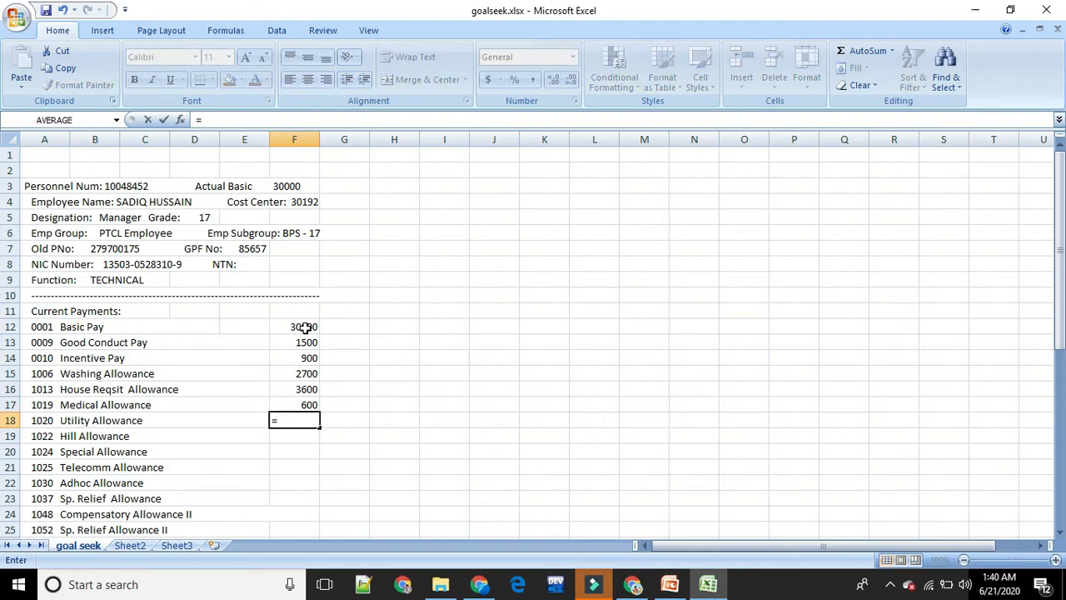
pyautogui.click(305, 327)
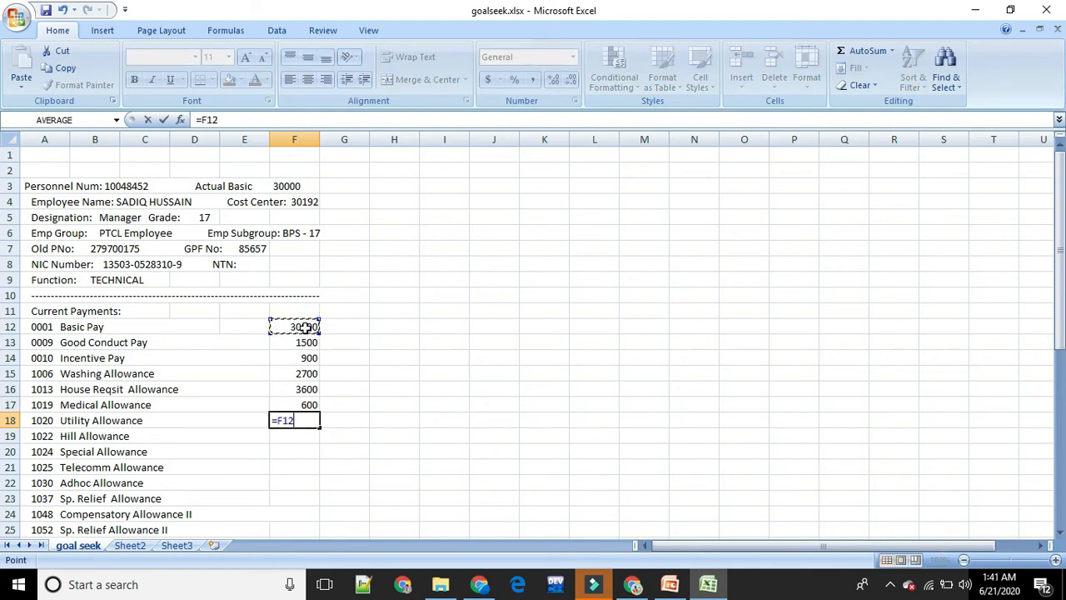
pyautogui.write('*10')
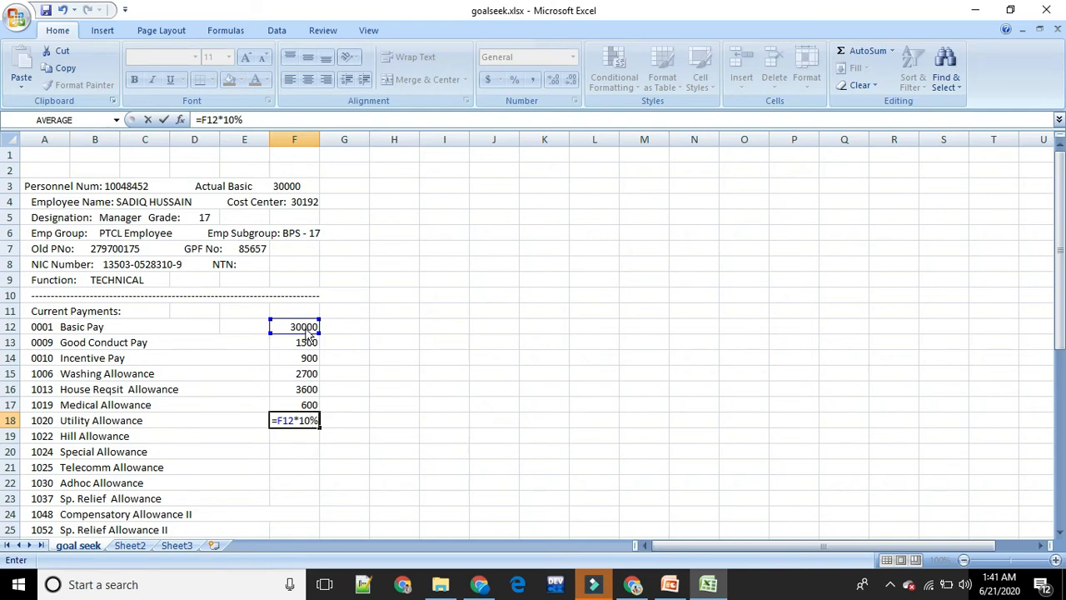
pyautogui.press('Return')
# - Calculate Hill Allowance in F19 as 6% of Basic Pay with the formula =F12*6%
pyautogui.write('=')
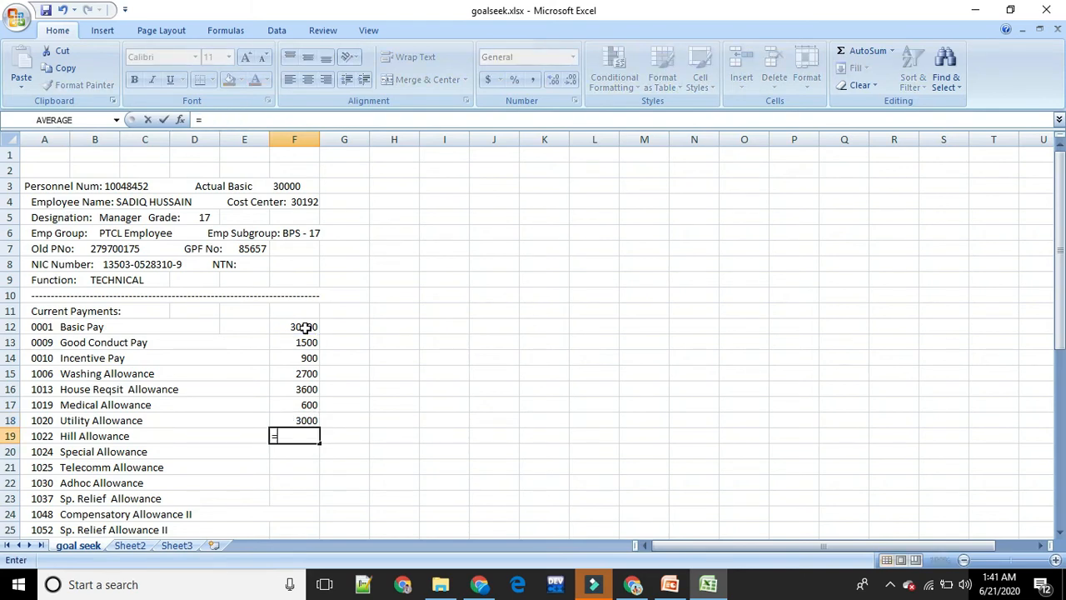
pyautogui.click(305, 327)
pyautogui.write('*6')
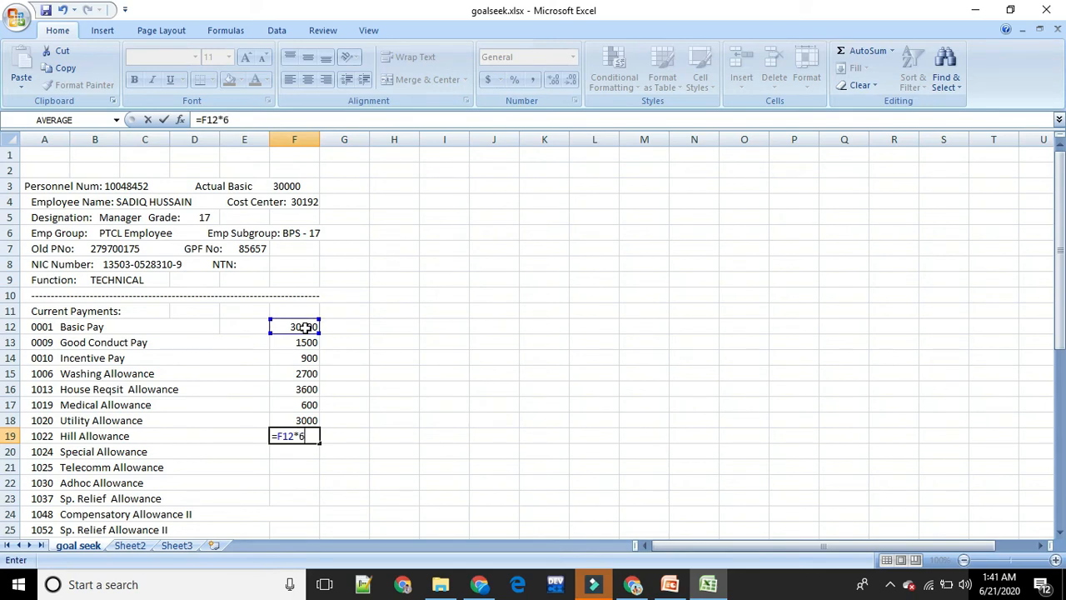
pyautogui.write('%')
pyautogui.press('Return')
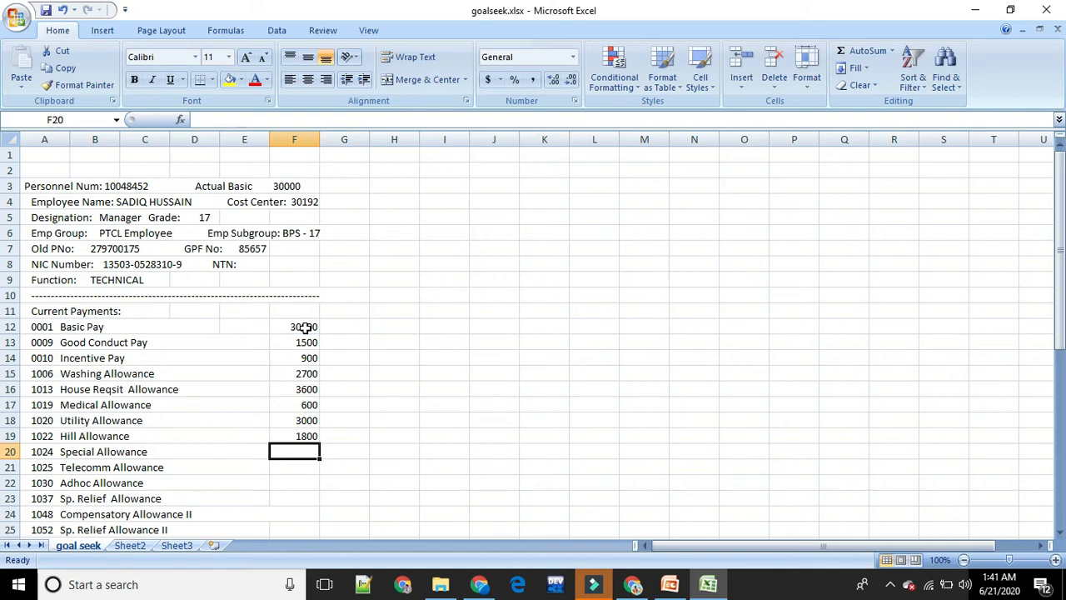
# - Calculate Special Allowance in F20 as 4% of Basic Pay with the formula =F12*4%
pyautogui.write('=')
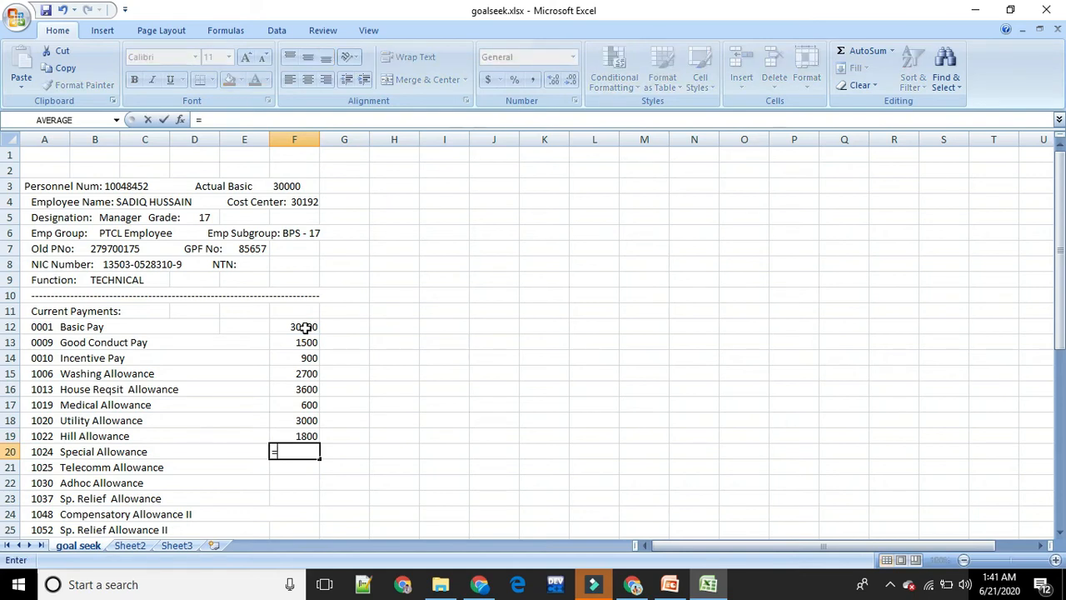
pyautogui.click(305, 327)
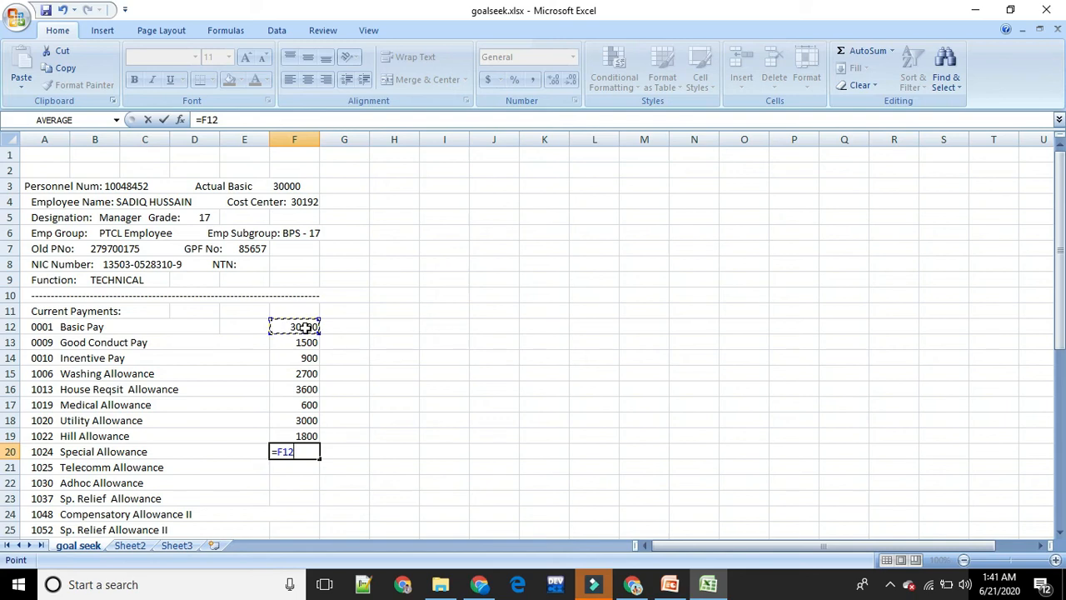
pyautogui.write('*4%')
pyautogui.press('Return')
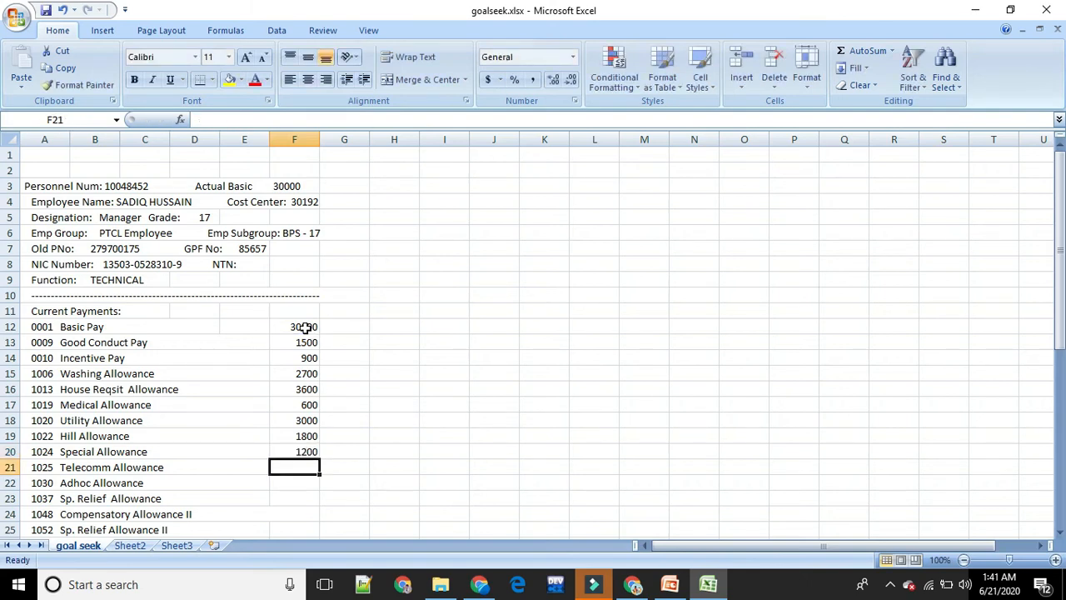
# - Calculate Telecomm Allowance in F21 as 20% of Basic Pay with the formula =F12*20%
pyautogui.write('=')
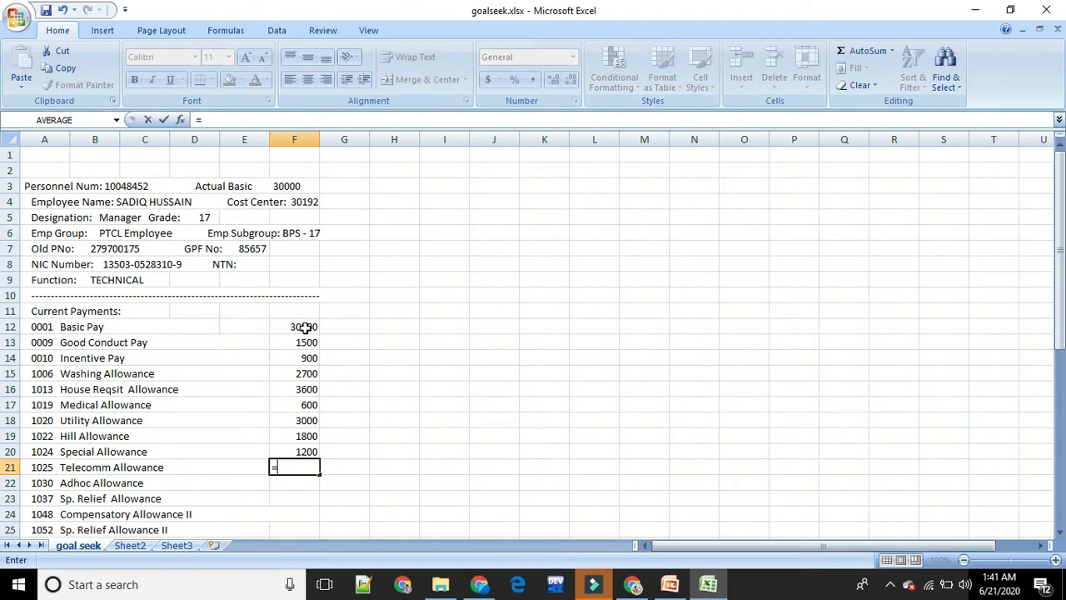
pyautogui.click(305, 327)
pyautogui.write('*20')
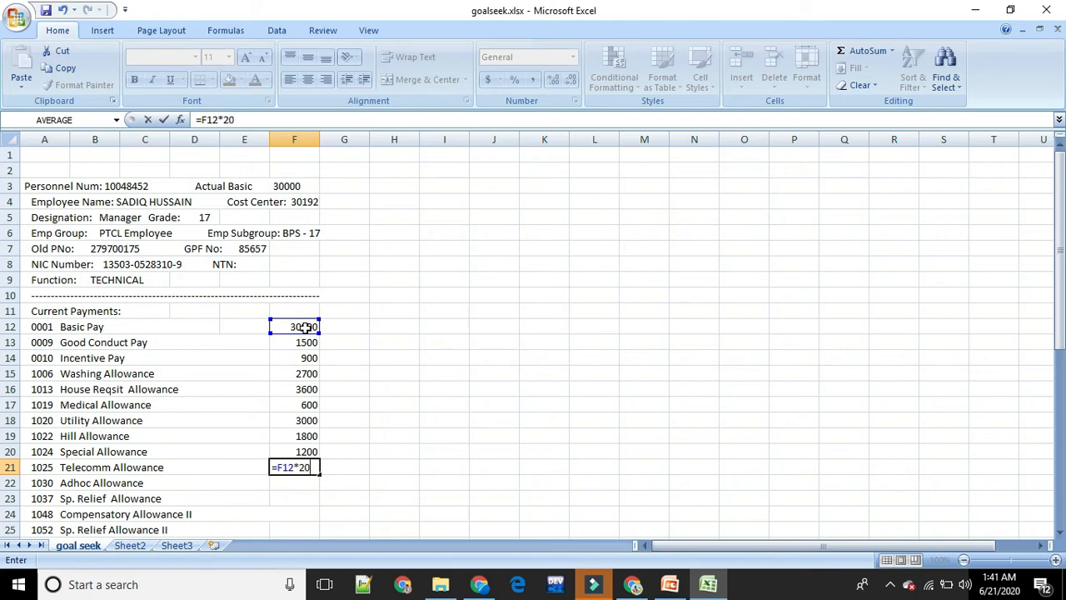
pyautogui.write('%')
pyautogui.press('Return')
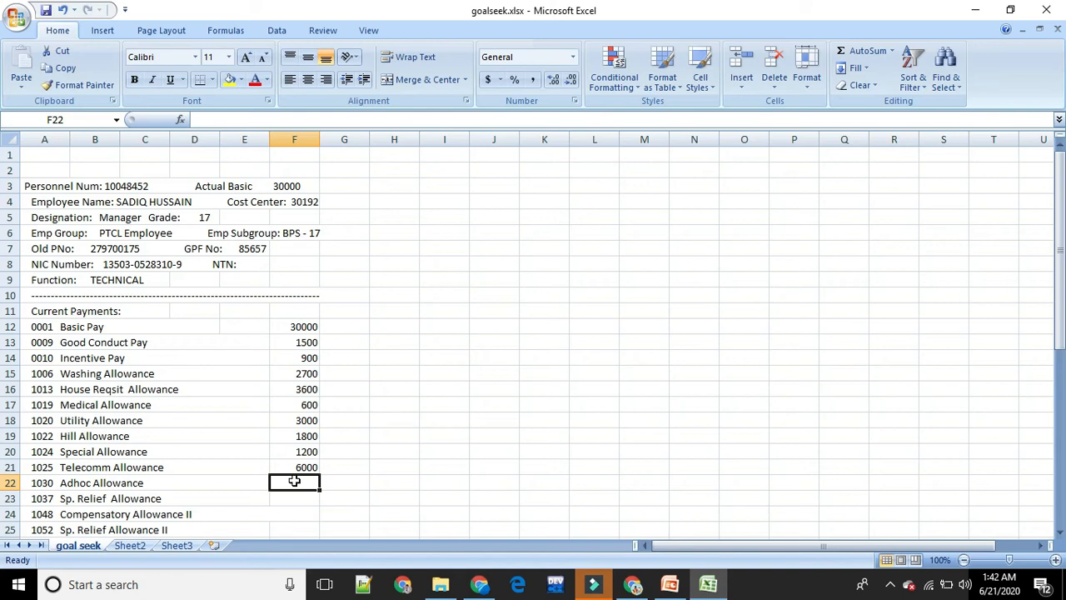
# - Calculate Adhoc Allowance in F22 as 3% of Basic Pay with the formula =F12*3%
pyautogui.write('=')
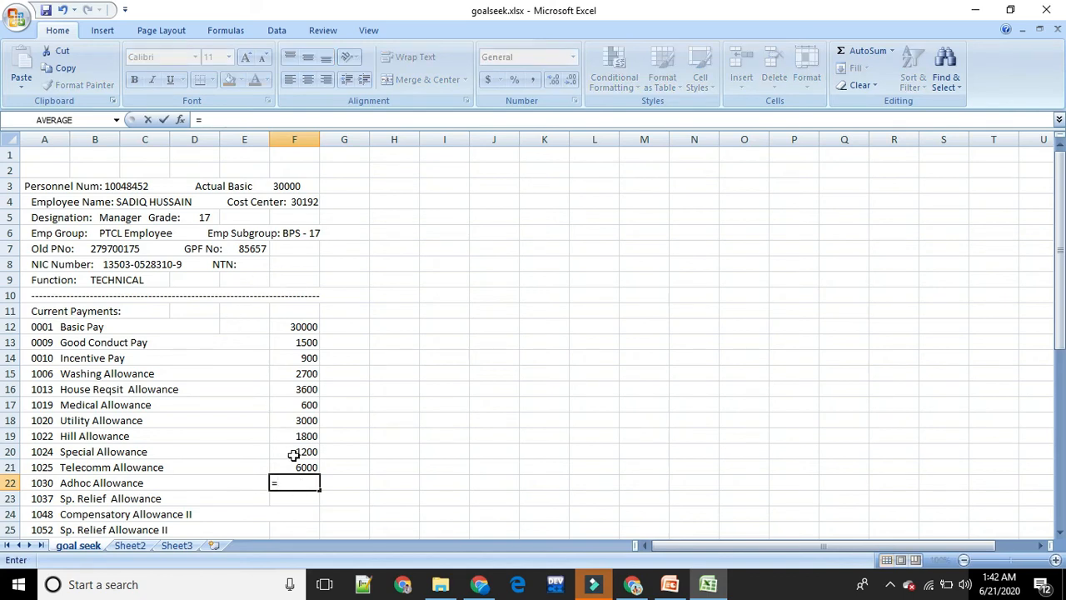
pyautogui.click(309, 327)
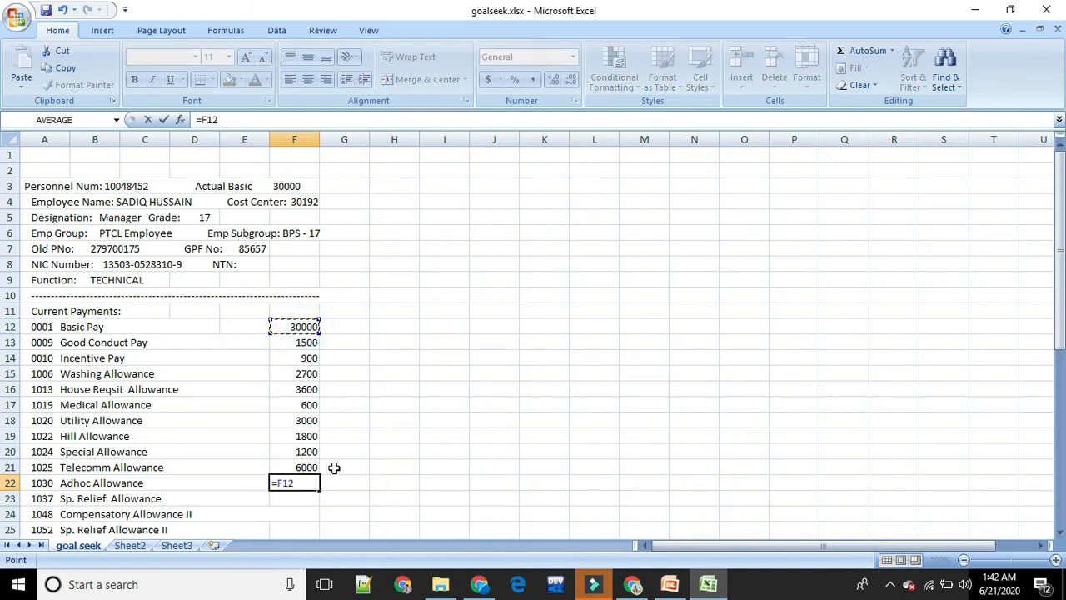
pyautogui.write('*3%')
pyautogui.press('Return')
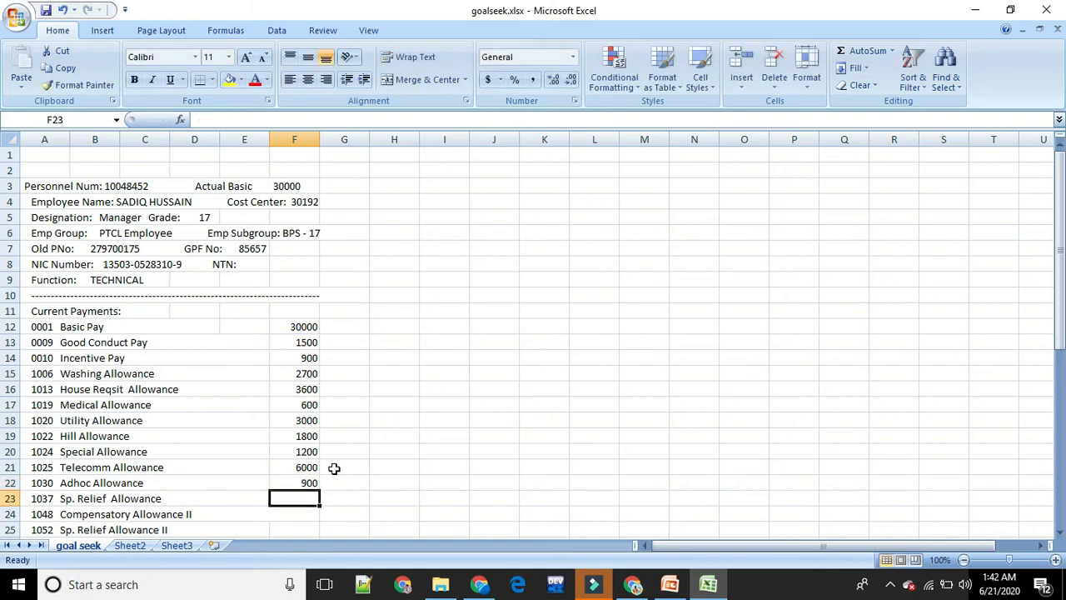
# - Calculate Sp. Relief Allowance in F23 from Basic Pay with the formula =F12*3
pyautogui.scroll(-2, 325, 475)
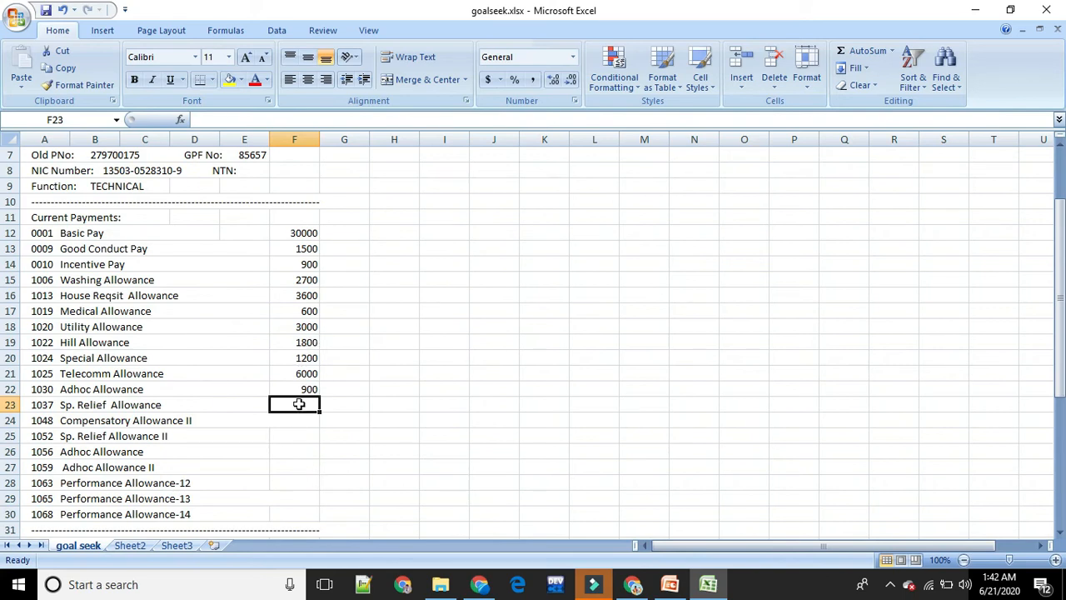
pyautogui.write('=')
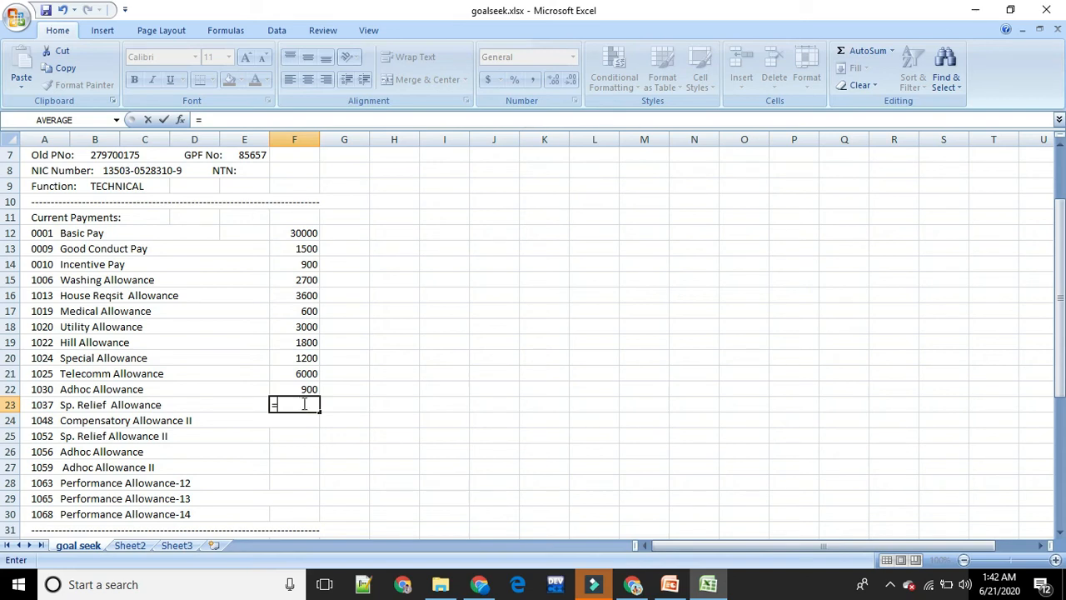
pyautogui.click(294, 233)
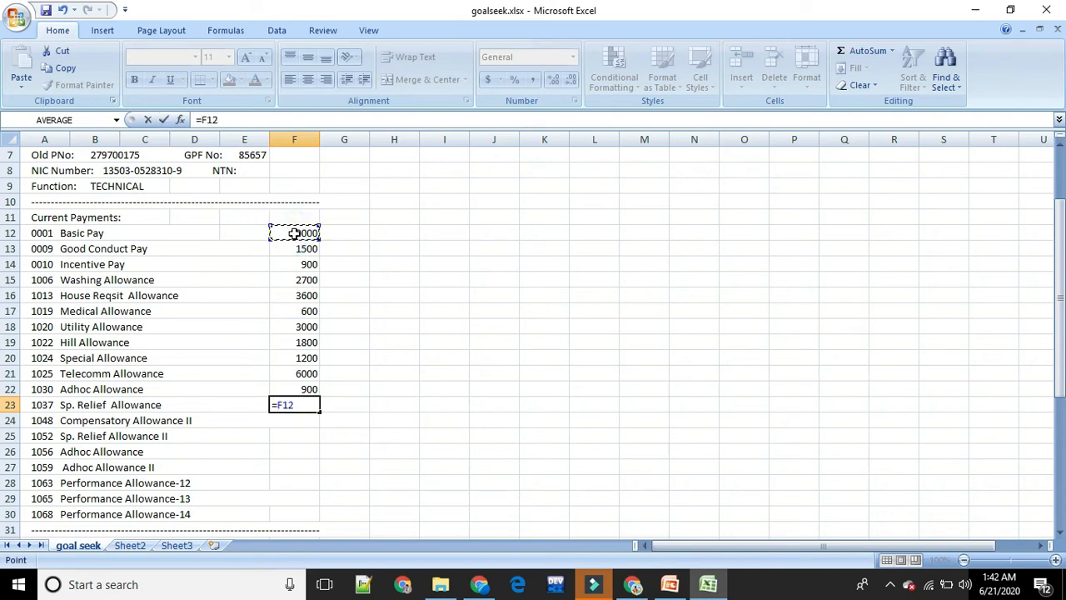
pyautogui.write('*3')
pyautogui.press('Return')
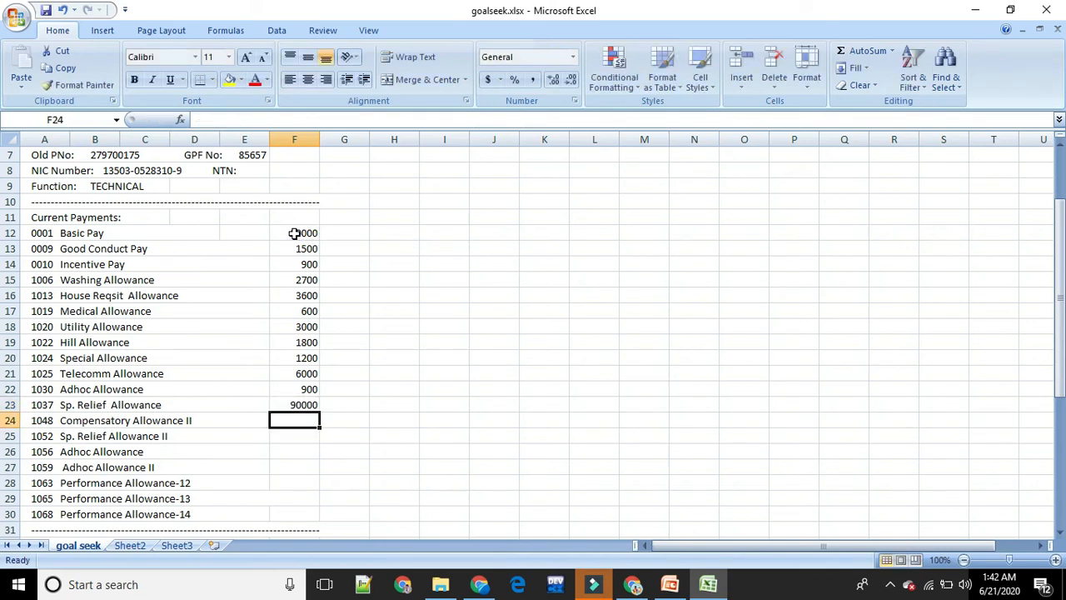
# - Calculate Compensatory Allowance II in F24 as 5% of Basic Pay with the formula =F12*5%
pyautogui.write('=')
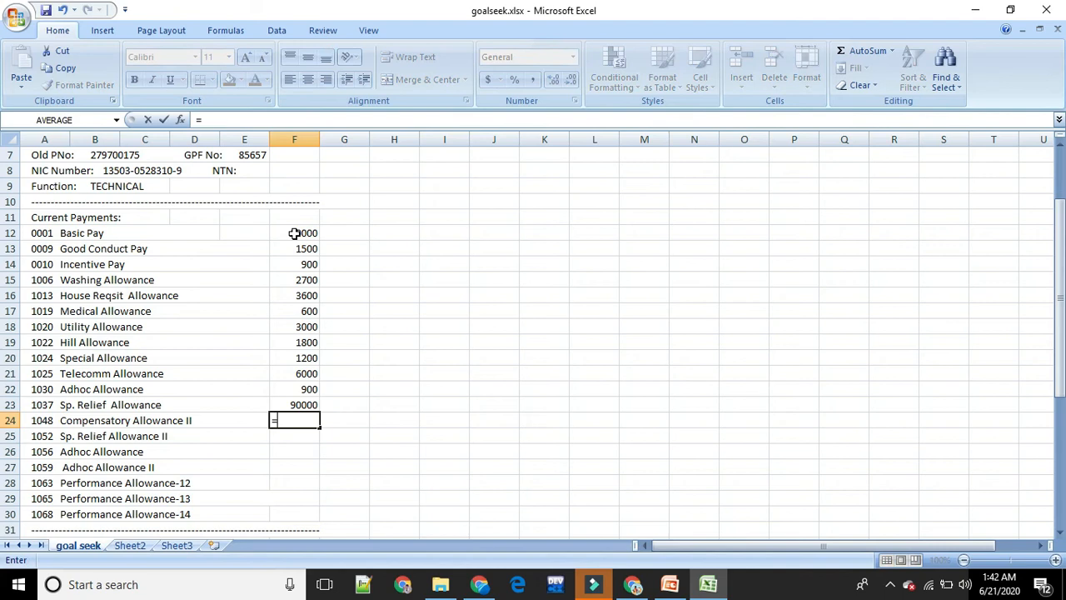
pyautogui.click(294, 233)
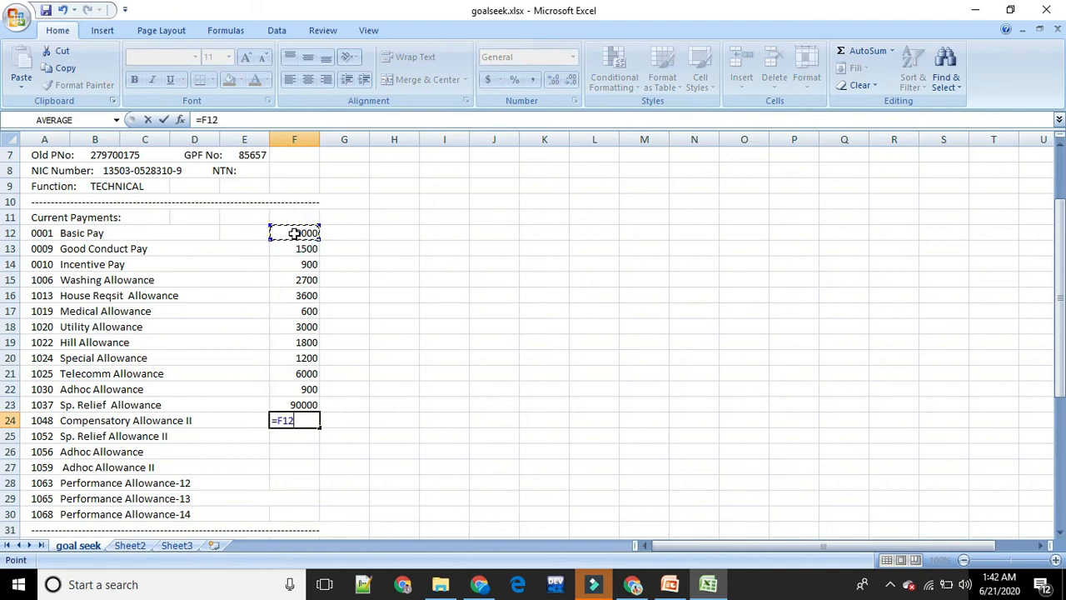
pyautogui.write('*5%')
pyautogui.press('Return')
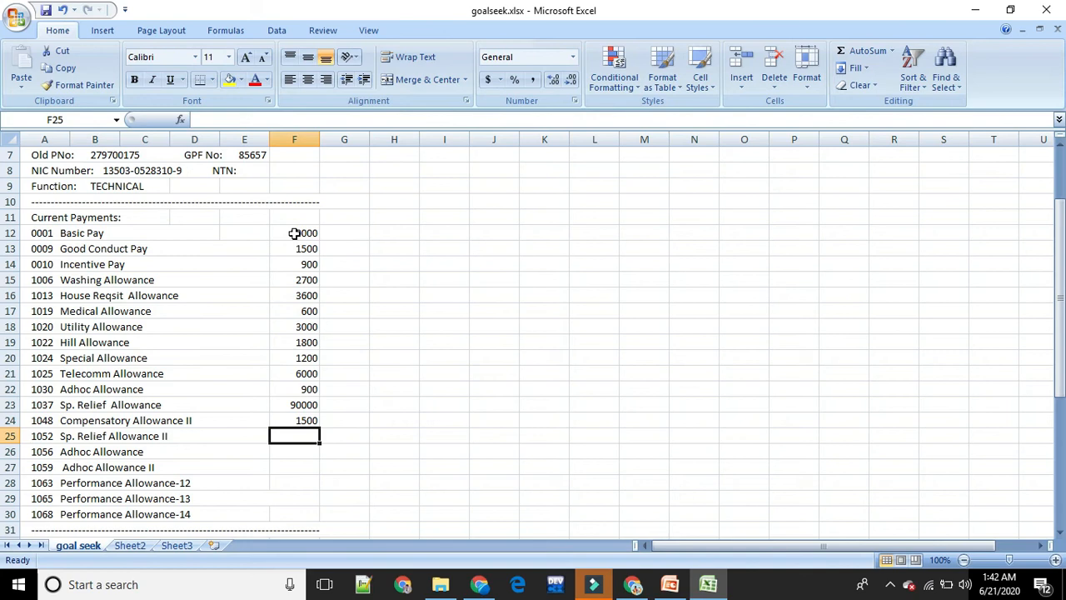
# - Calculate Sp. Relief Allowance II in F25 as 7% of Basic Pay with the formula =F12*7%
pyautogui.write('=')
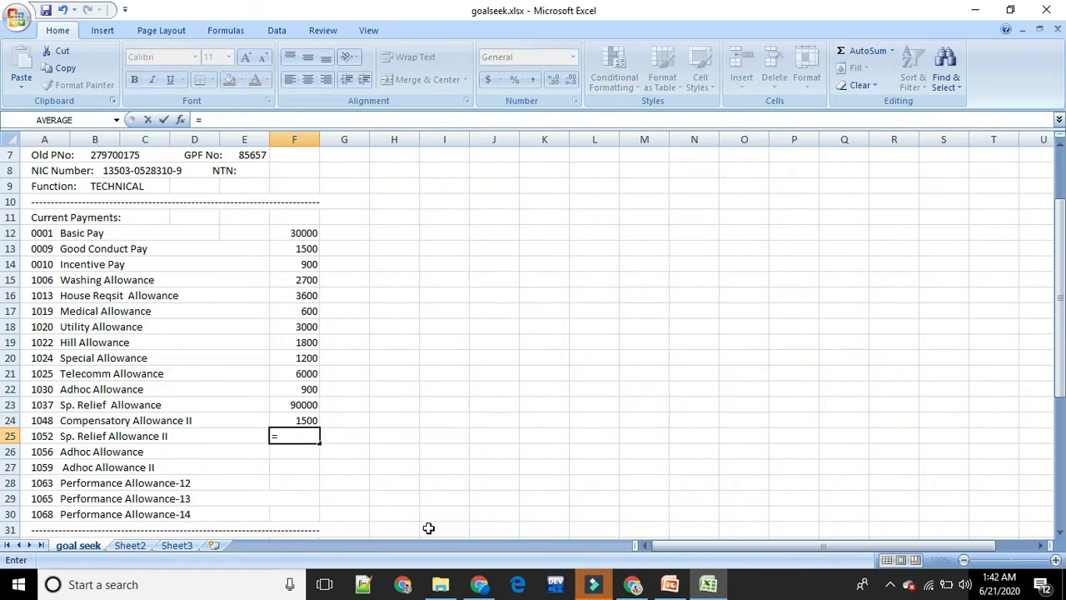
pyautogui.click(304, 233)
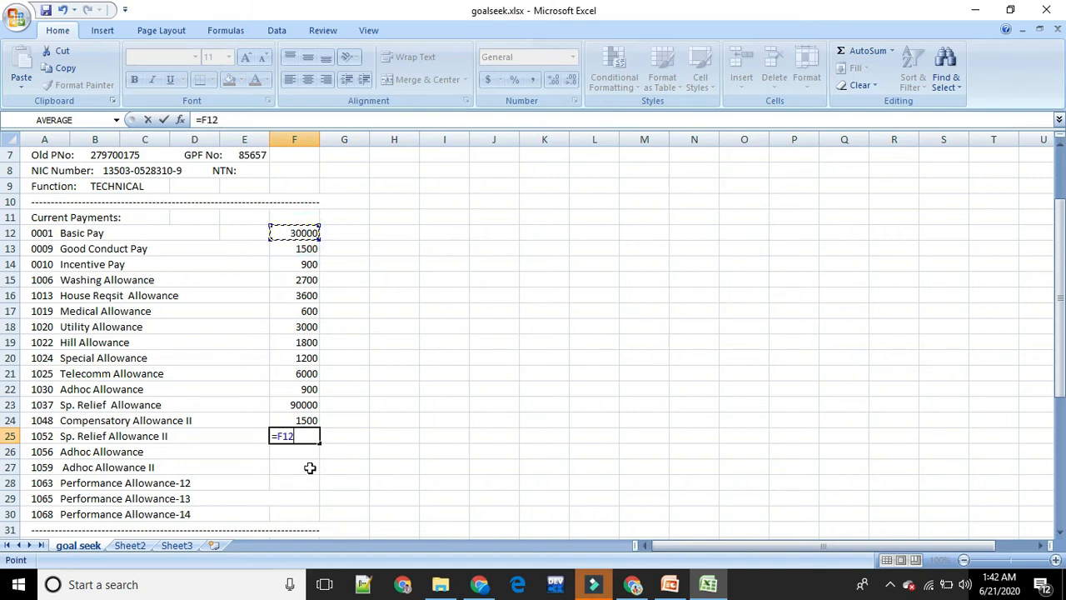
pyautogui.write('*7%')
pyautogui.press('Return')
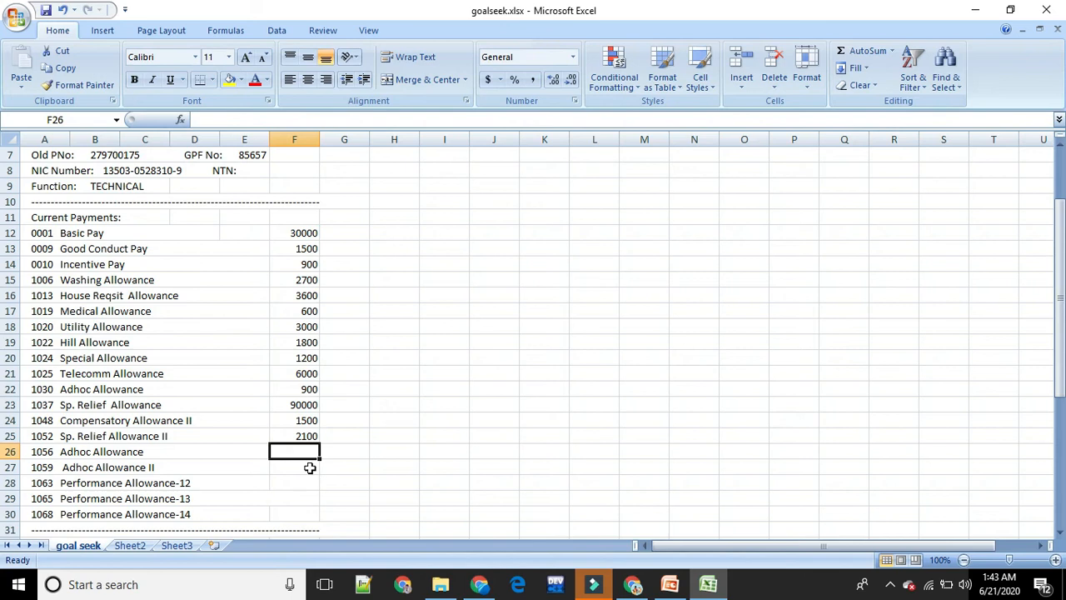
# - Calculate Adhoc Allowance in F26 with the formula =F12*3% and fill it down through F30
pyautogui.write('=')
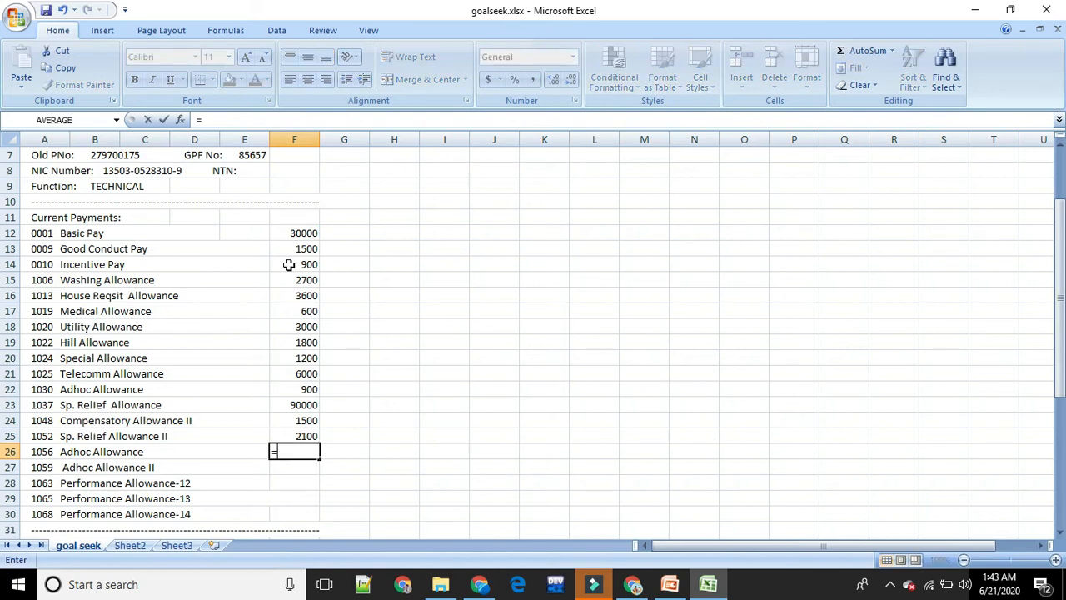
pyautogui.click(307, 234)
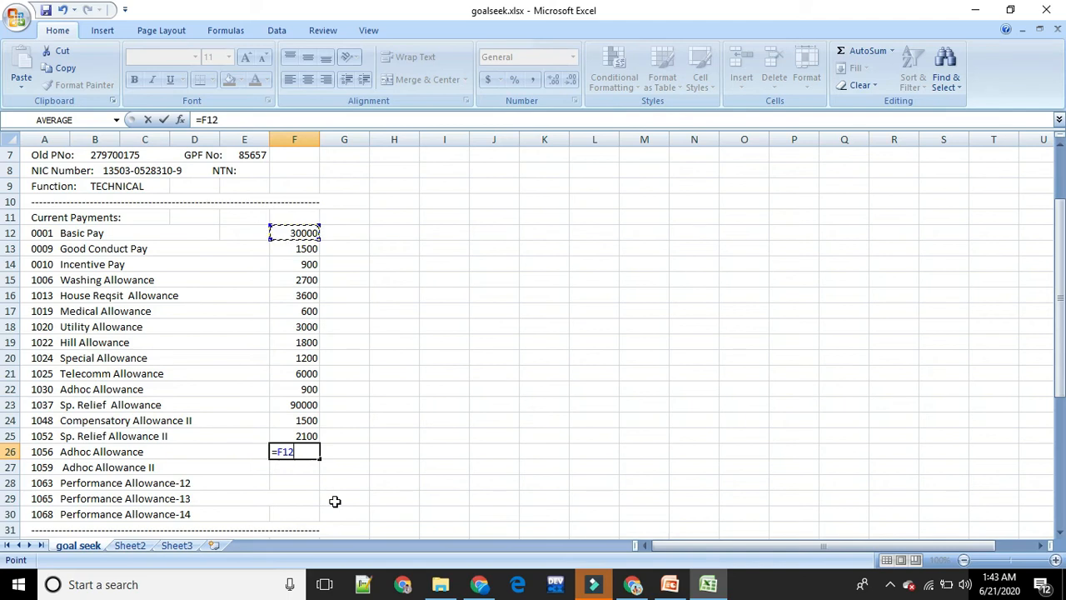
pyautogui.write('*3%')
pyautogui.click(307, 472)
pyautogui.click(314, 455)
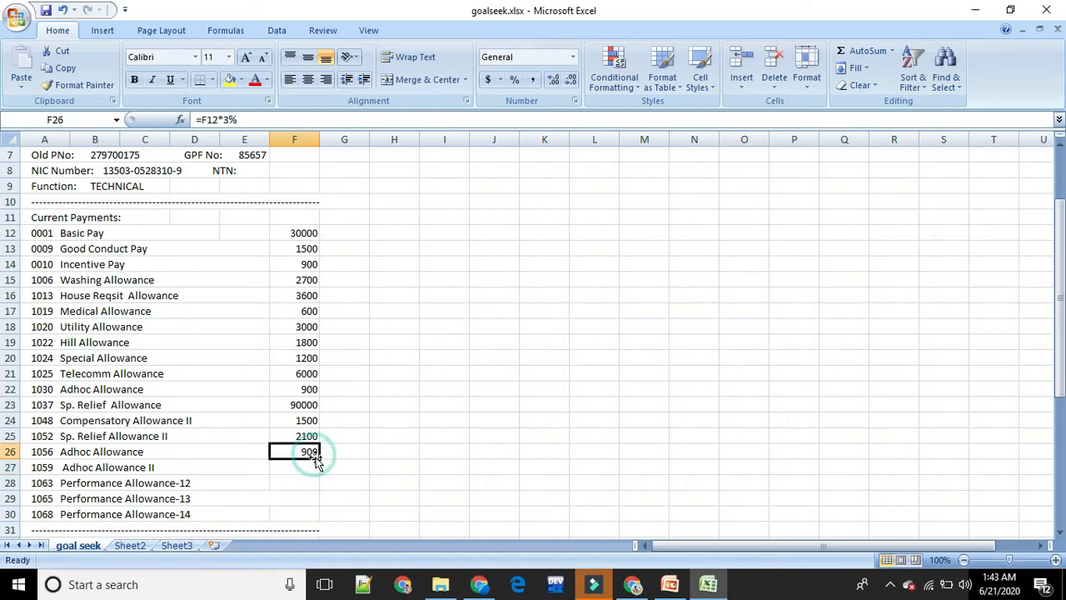
pyautogui.moveTo(319, 458); pyautogui.dragTo(324, 516)
# - Correct the copied formulas for Adhoc Allowance II in F27 and Performance Allowance-12 in F28 to =F12*3%
pyautogui.click(313, 466)
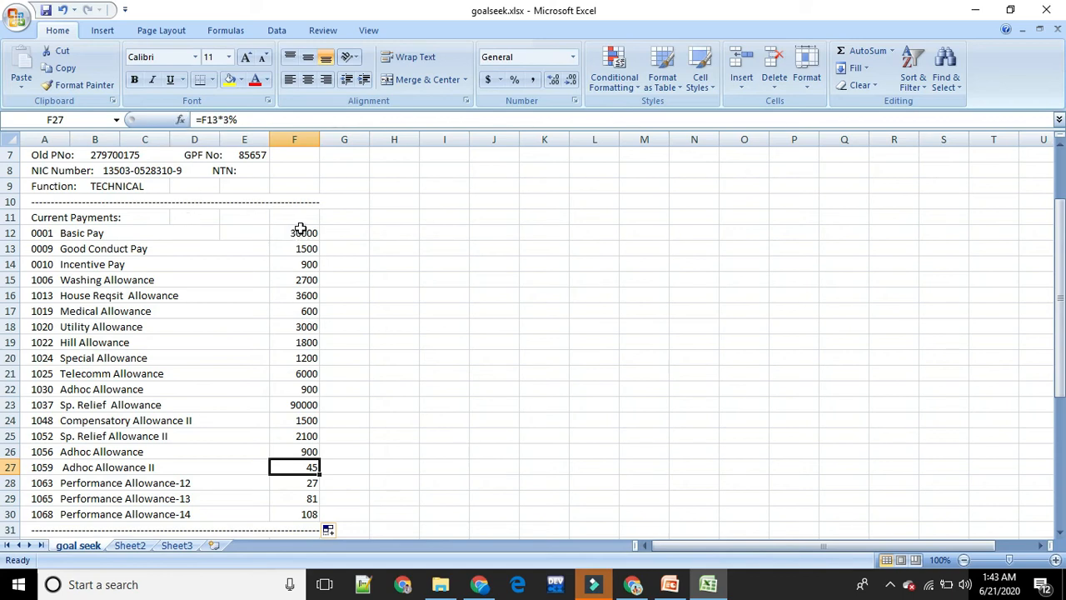
pyautogui.click(219, 120)
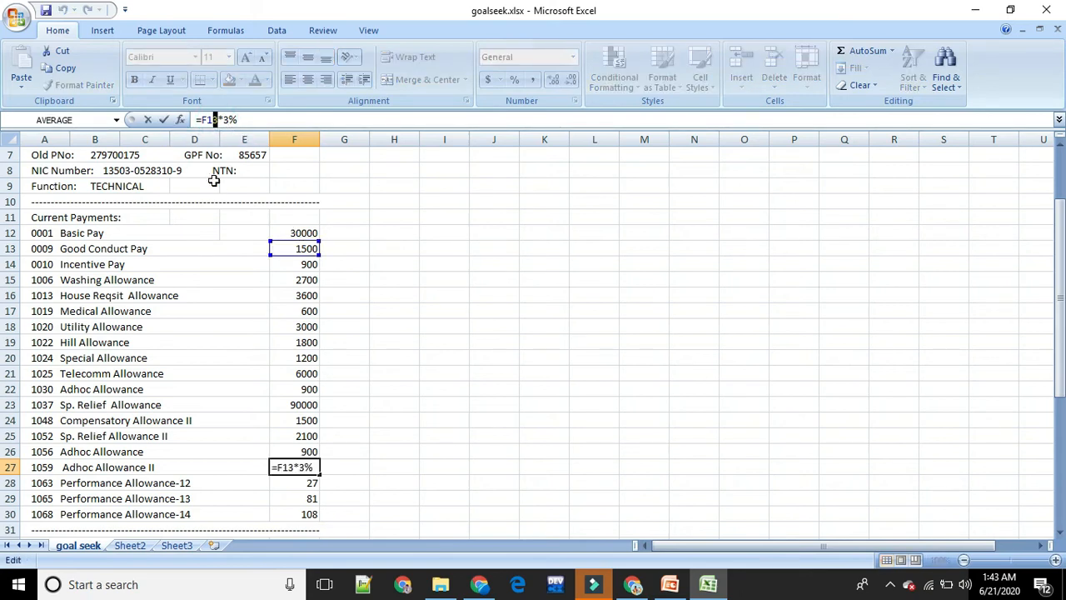
pyautogui.write('2')
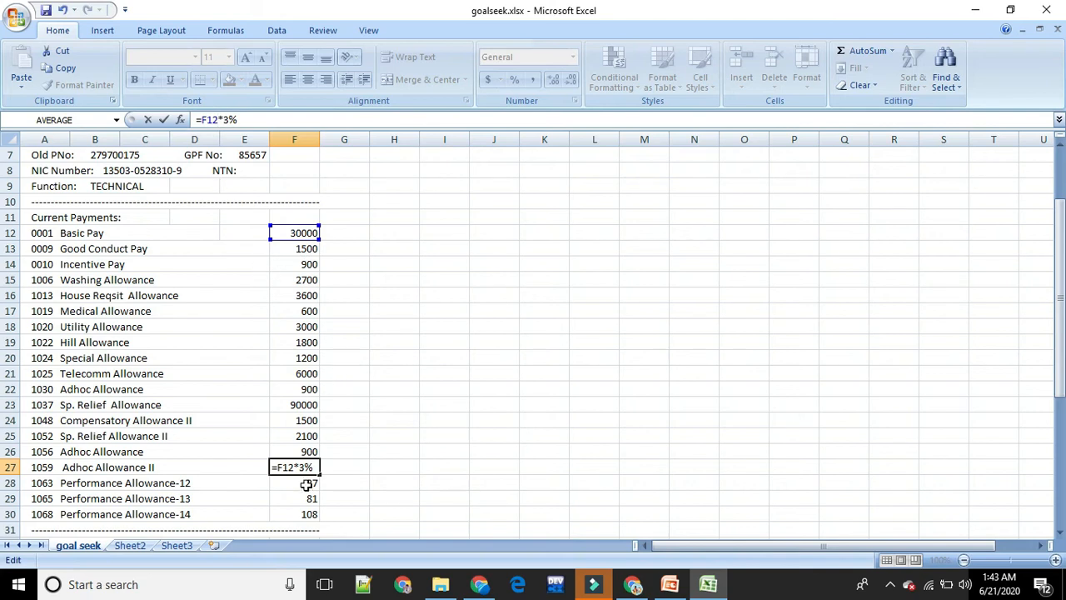
pyautogui.press('Return')
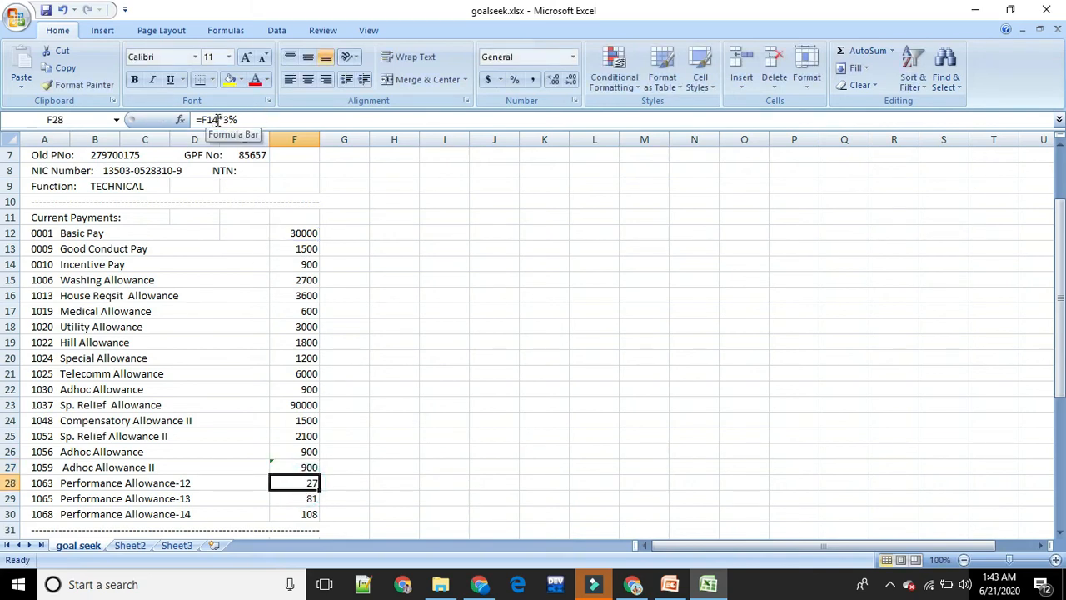
pyautogui.click(218, 120)
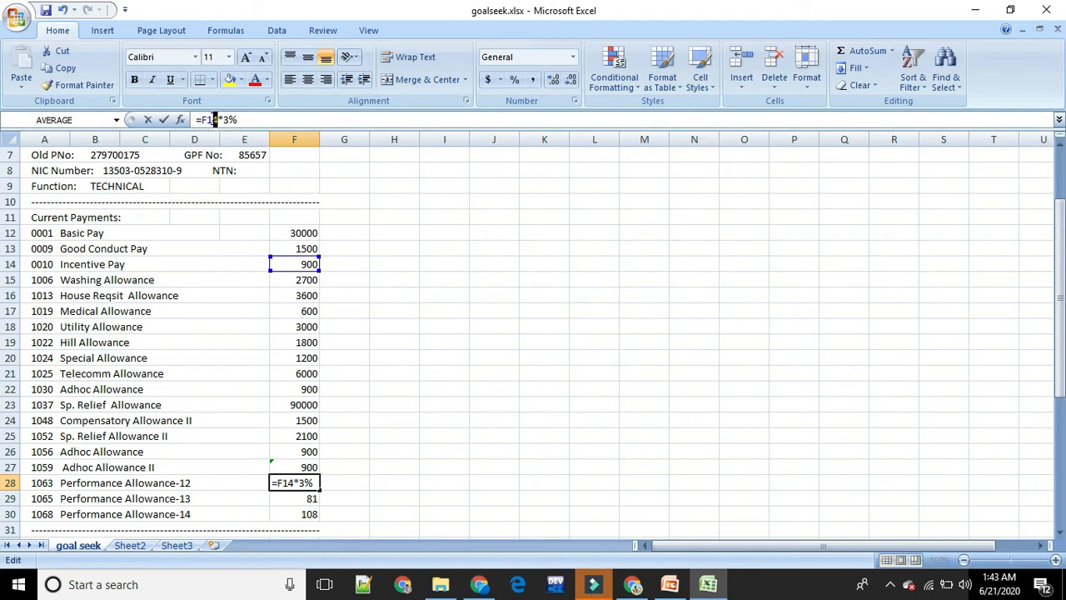
pyautogui.press('BackSpace')
pyautogui.write('2')
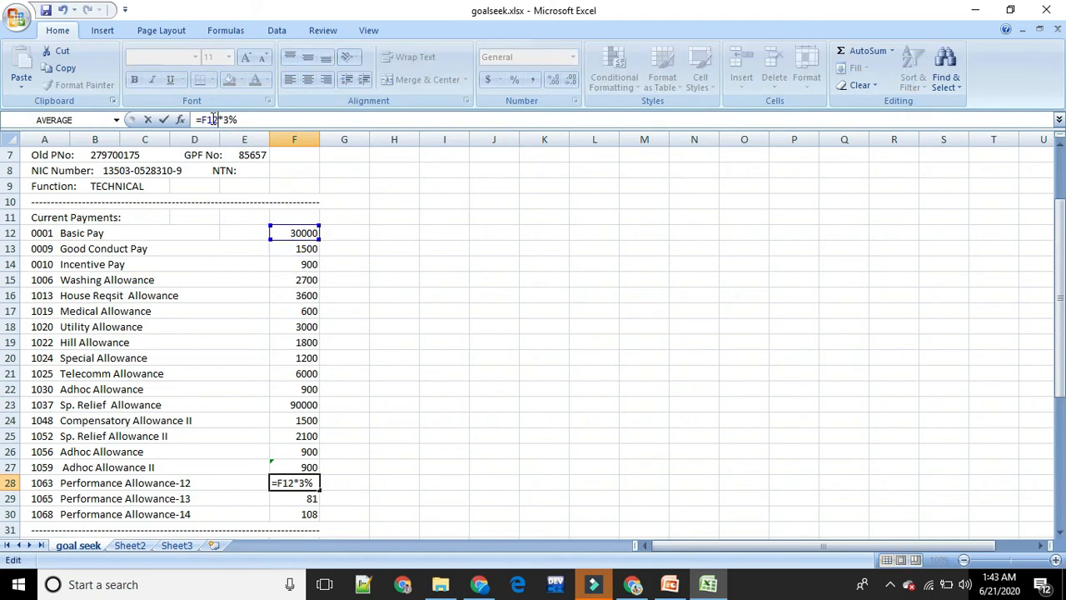
# - Correct the copied formulas for Performance Allowance-13 in F29 and Performance Allowance-14 in F30 to =F12*3%
pyautogui.click(306, 500)
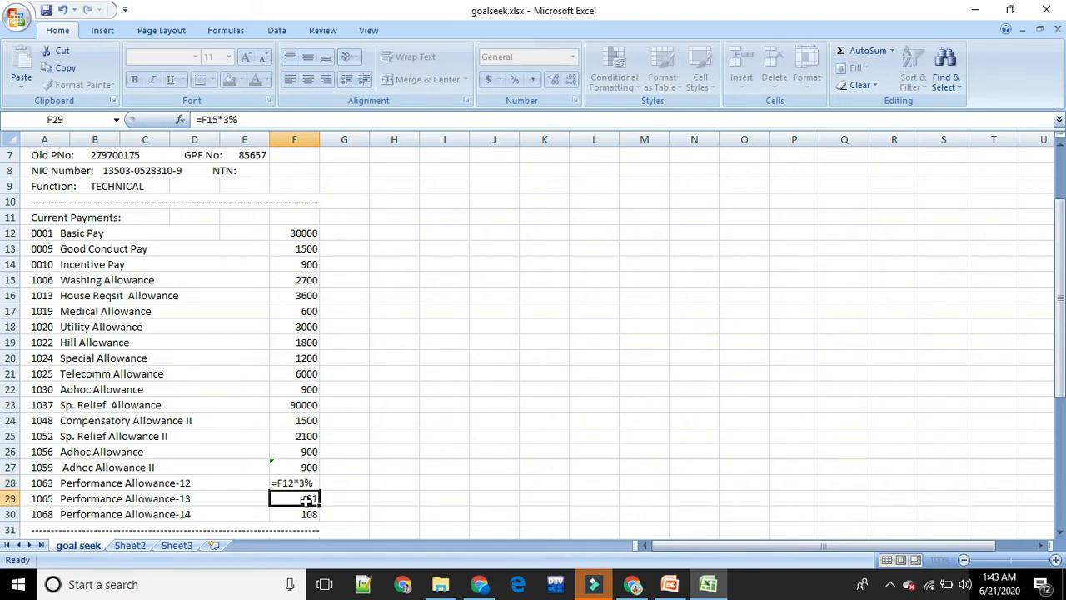
pyautogui.click(217, 120)
pyautogui.press('BackSpace')
pyautogui.write('2')
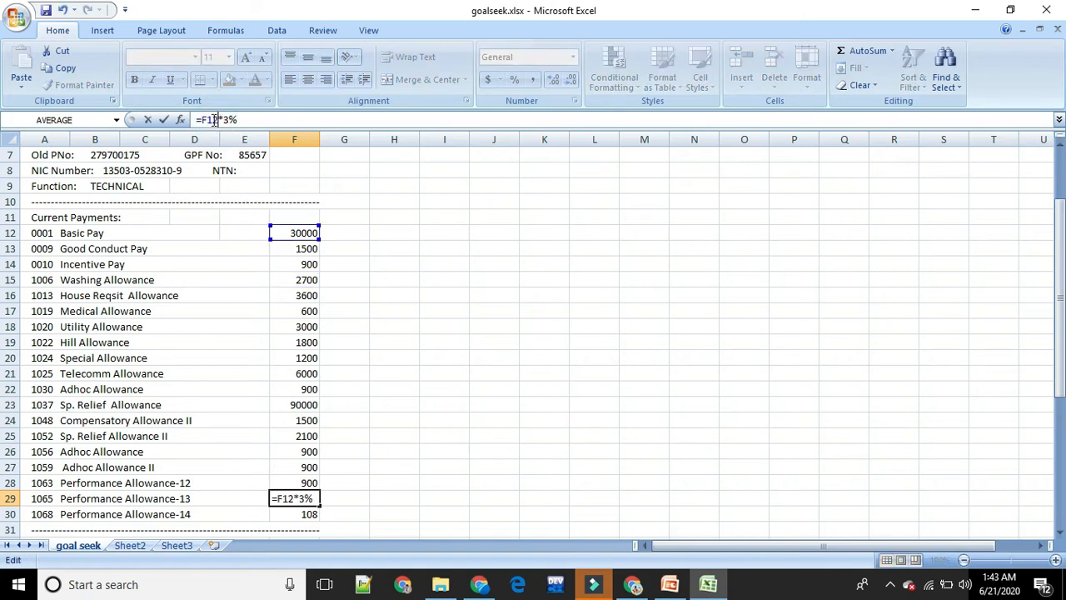
pyautogui.click(306, 516)
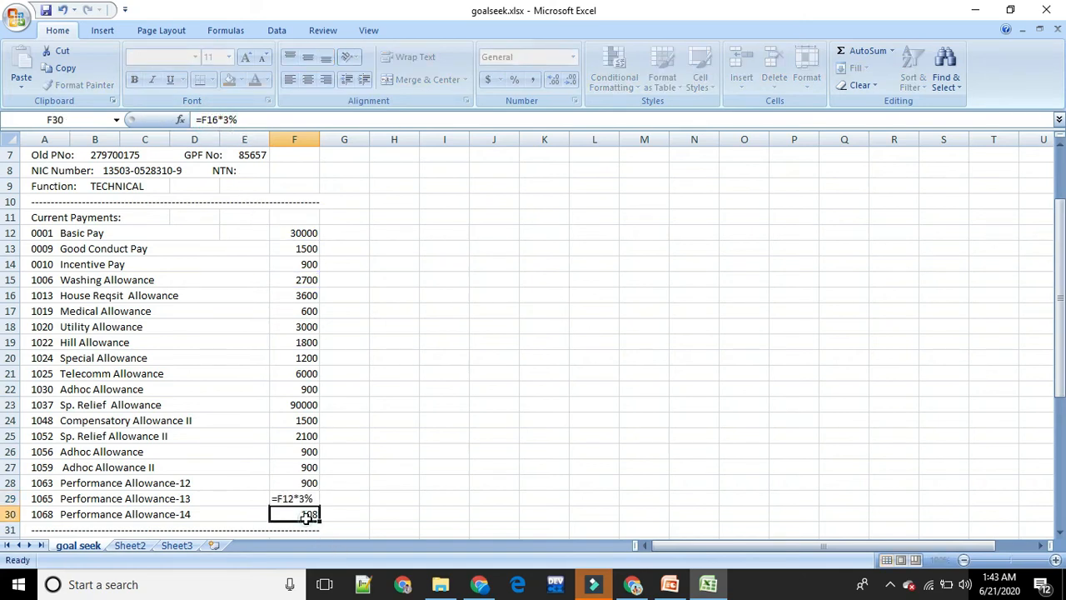
pyautogui.click(219, 120)
pyautogui.press('BackSpace')
pyautogui.write('2')
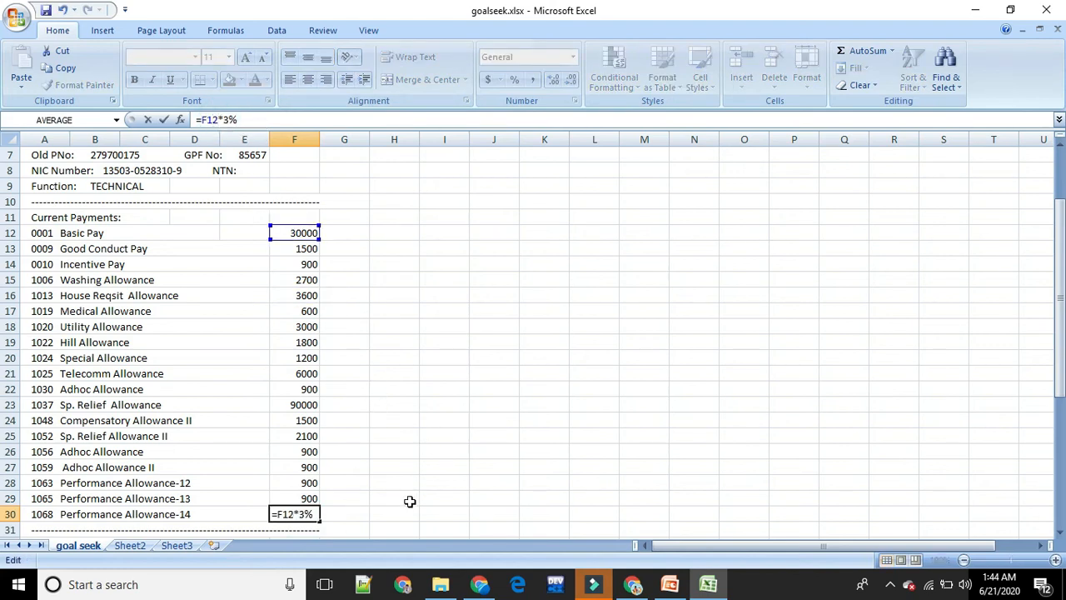
pyautogui.press('Return')
# - Total Gross Pay and Allowances in F32 using the SUM function over F12:F30
pyautogui.scroll(-2, 405, 504)
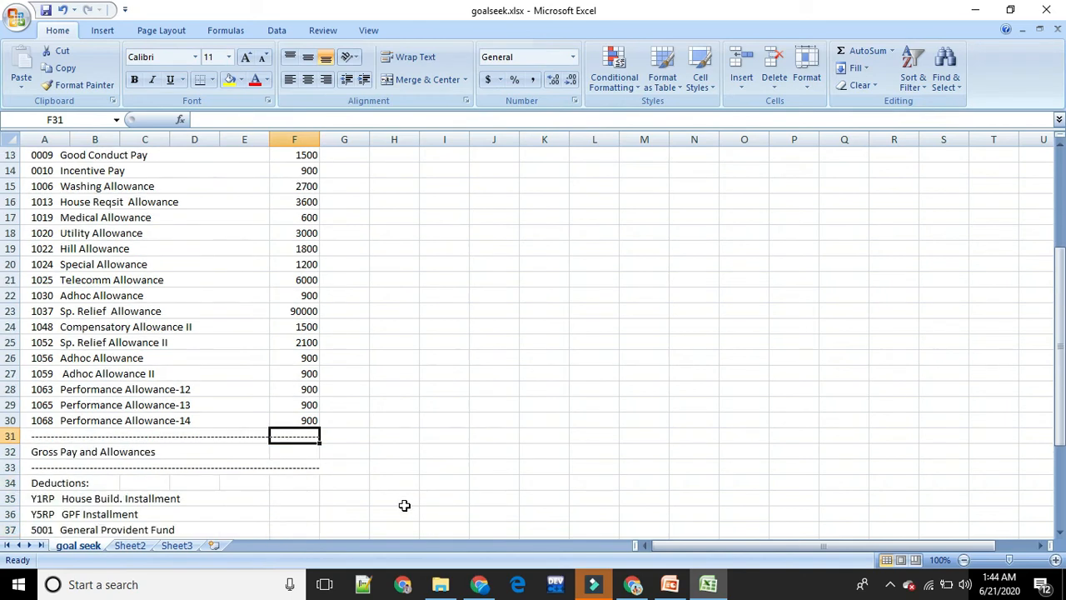
pyautogui.click(298, 452)
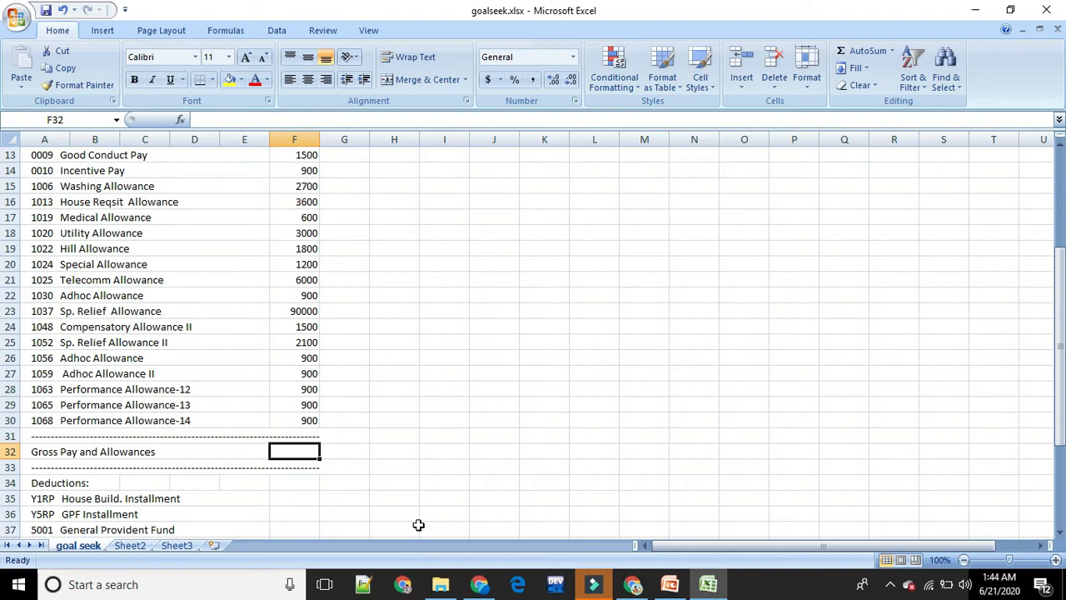
pyautogui.write('=')
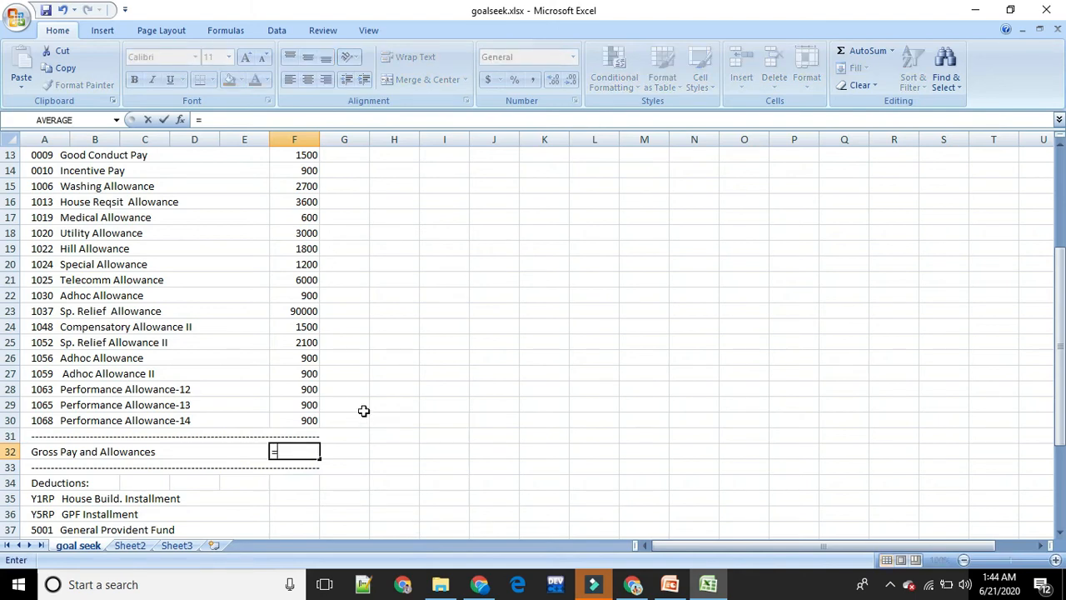
pyautogui.click(116, 120)
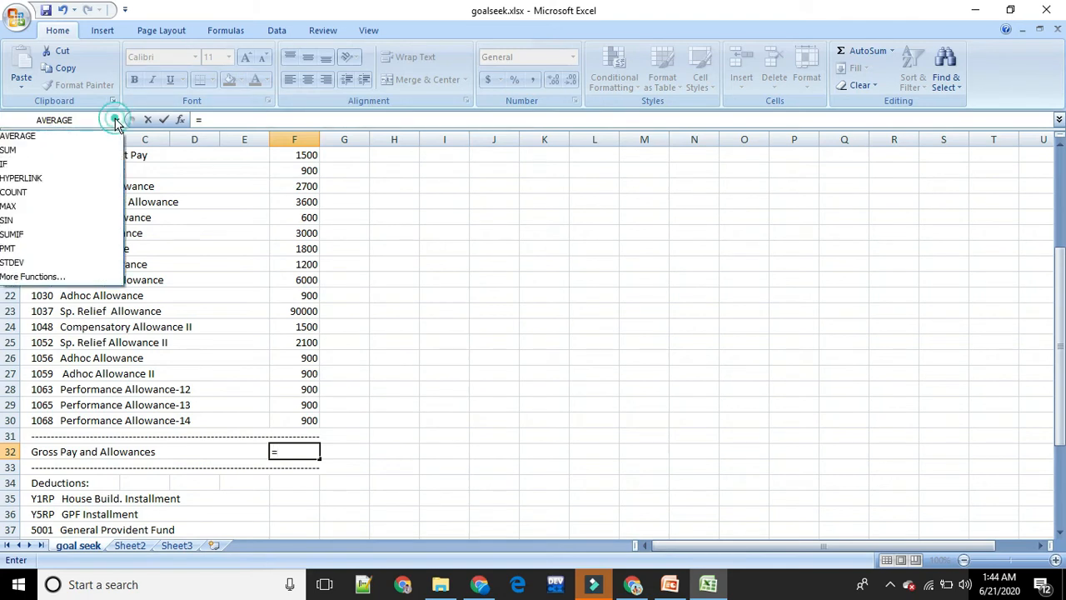
pyautogui.click(44, 147)
pyautogui.scroll(1, 264, 218)
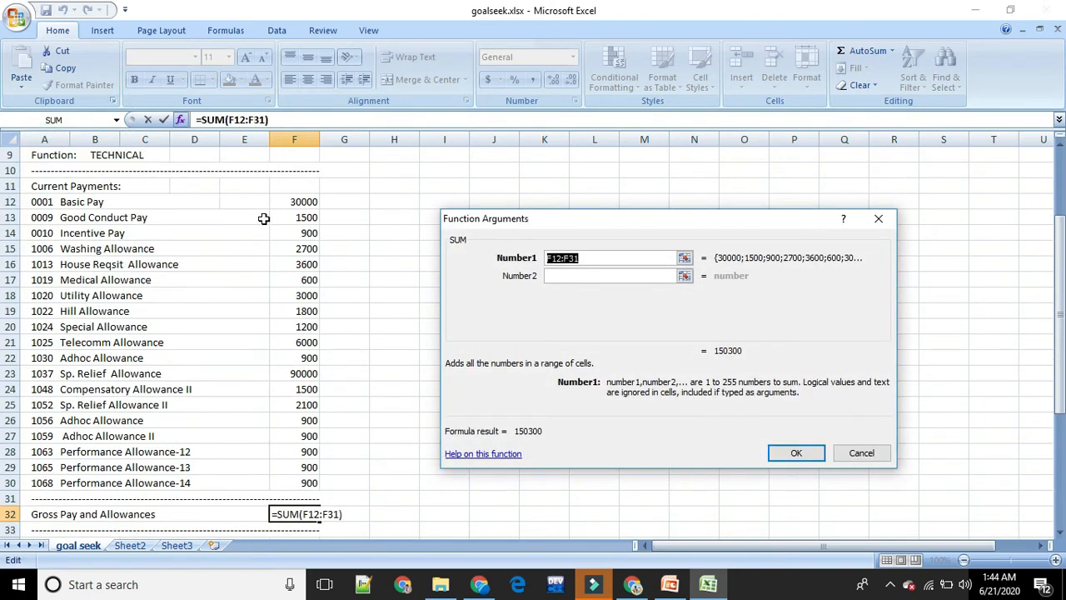
pyautogui.moveTo(296, 202); pyautogui.dragTo(308, 483)
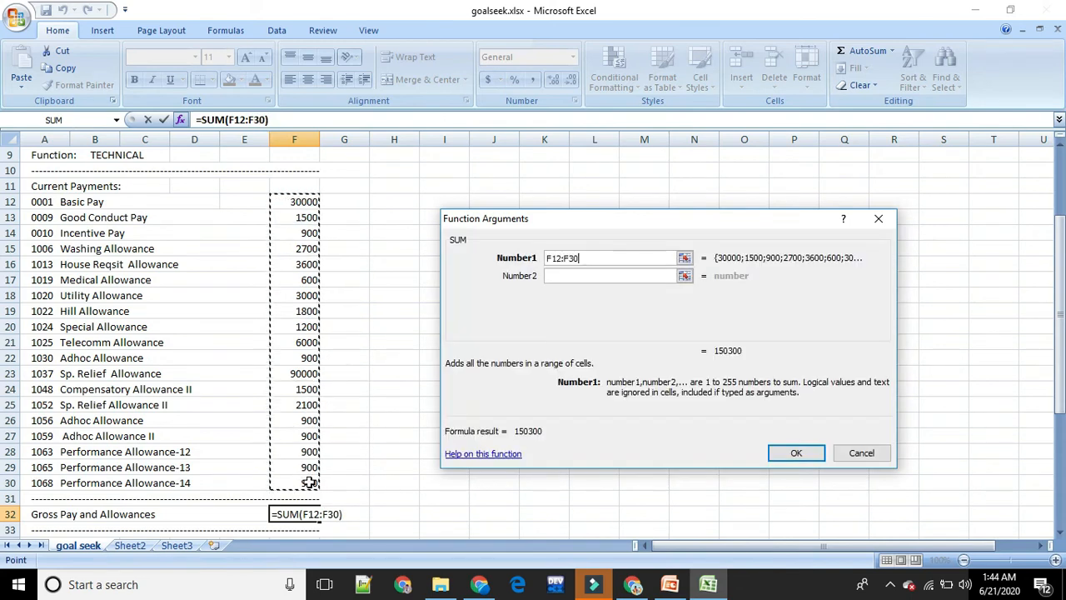
pyautogui.click(800, 456)
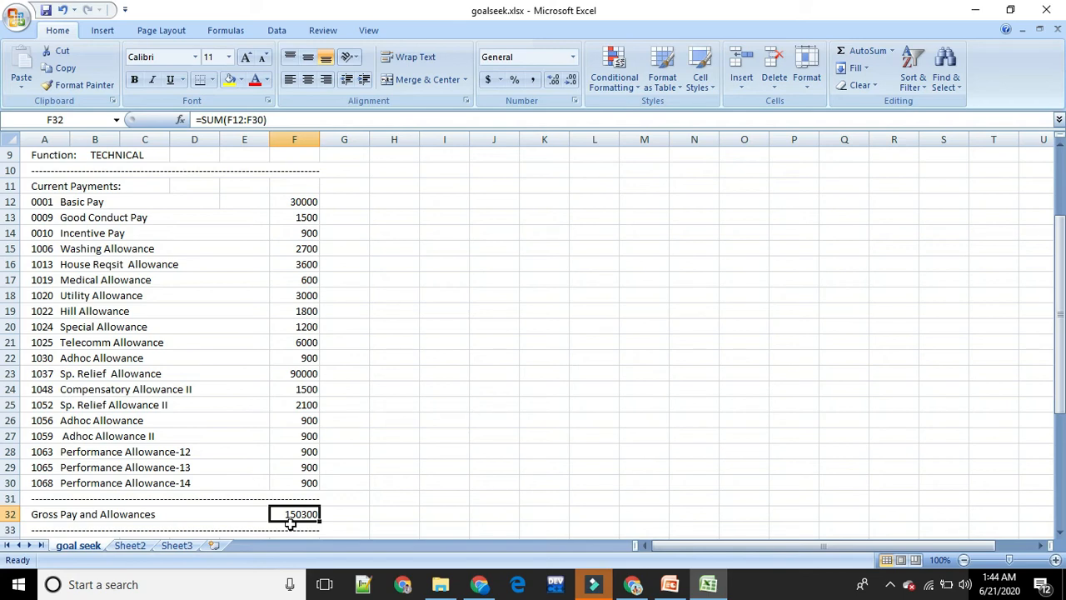
# - Calculate the House Build. Installment deduction in F35 with the formula =F12*12%
pyautogui.scroll(-1, 368, 489)
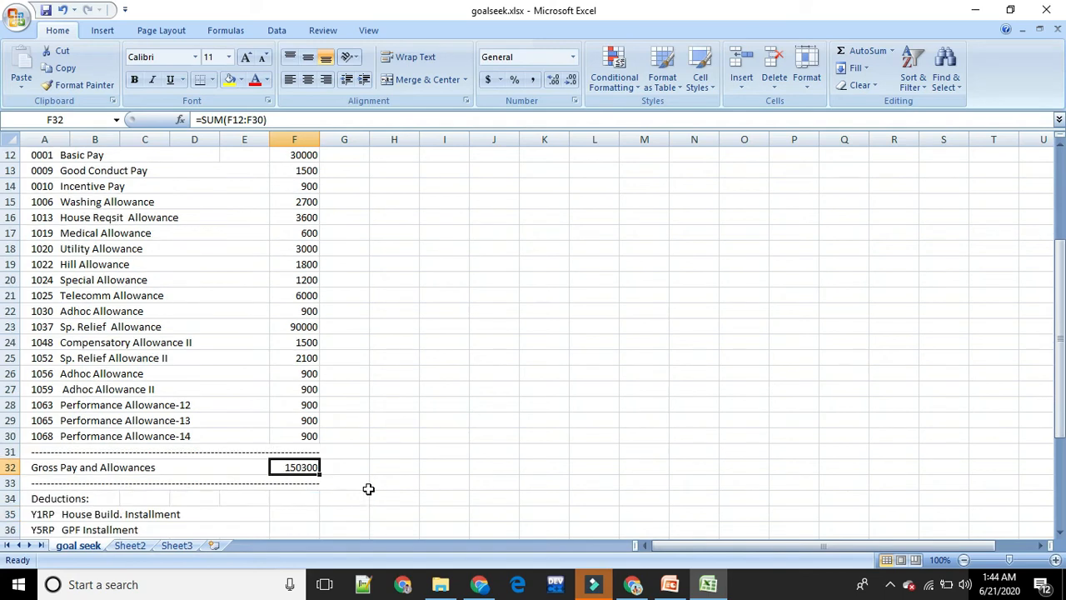
pyautogui.scroll(-1, 357, 484)
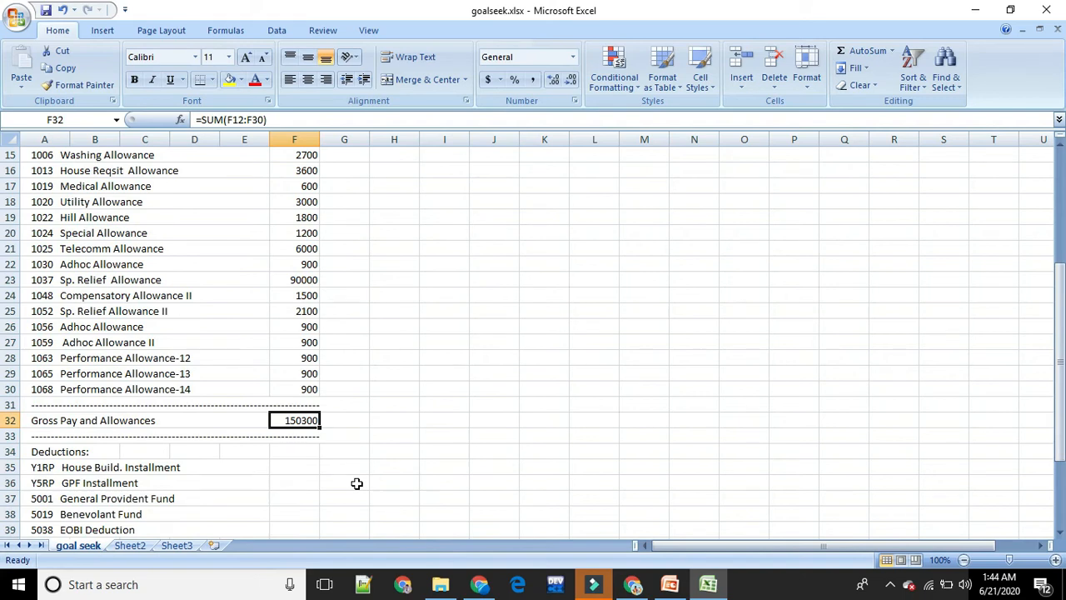
pyautogui.click(294, 467)
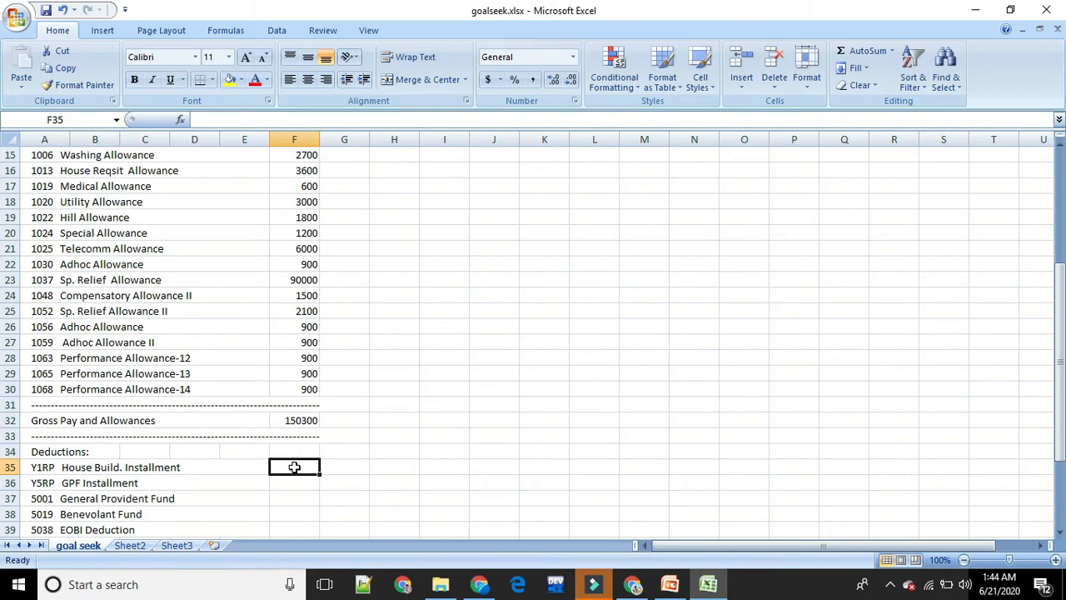
pyautogui.write('=')
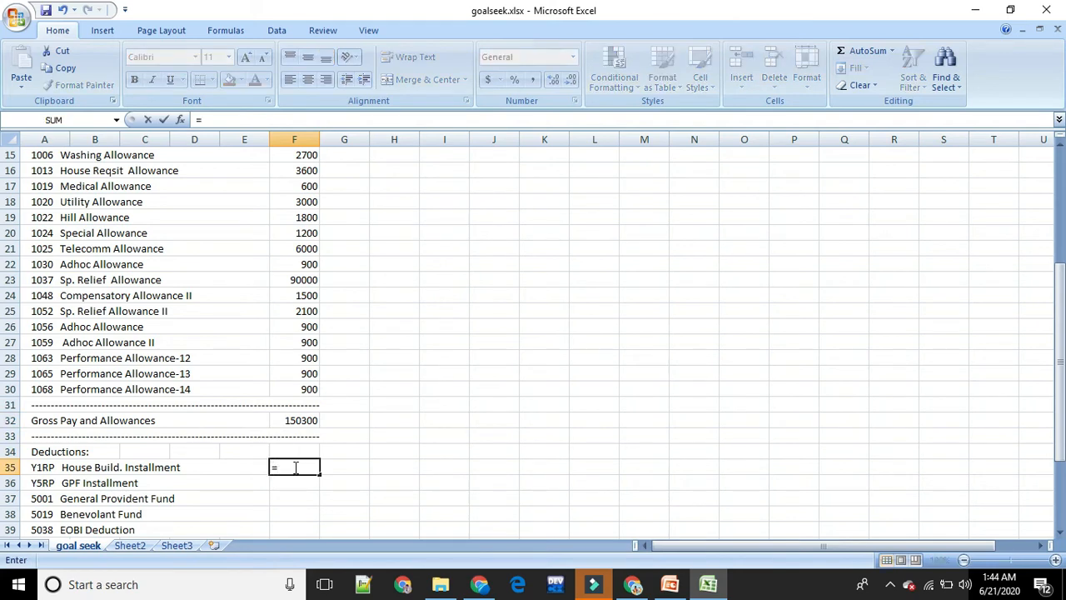
pyautogui.scroll(3, 296, 467)
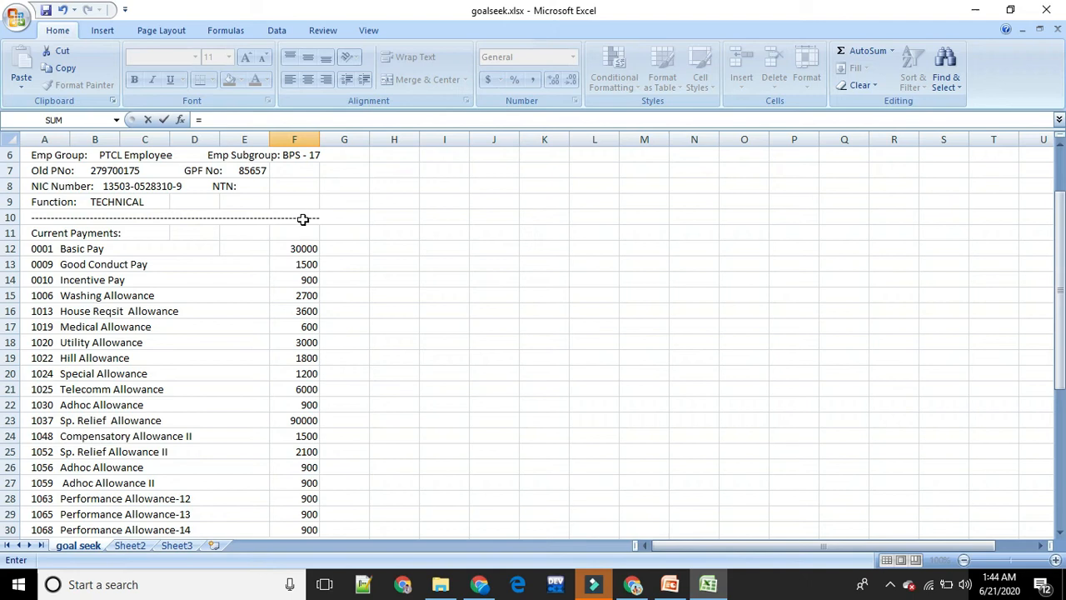
pyautogui.click(304, 247)
pyautogui.scroll(-3, 314, 350)
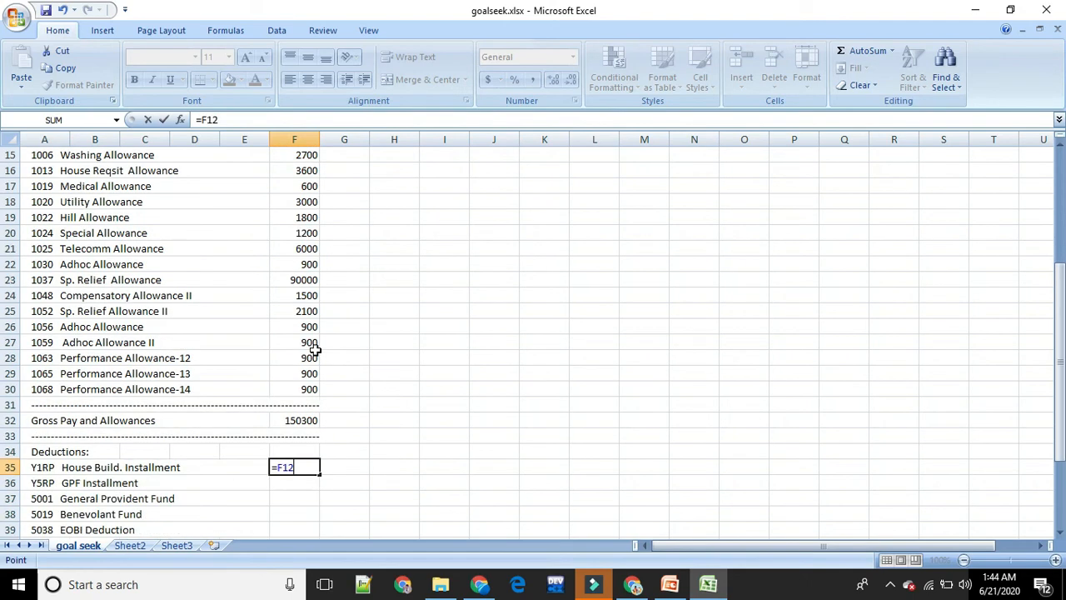
pyautogui.scroll(-1, 315, 349)
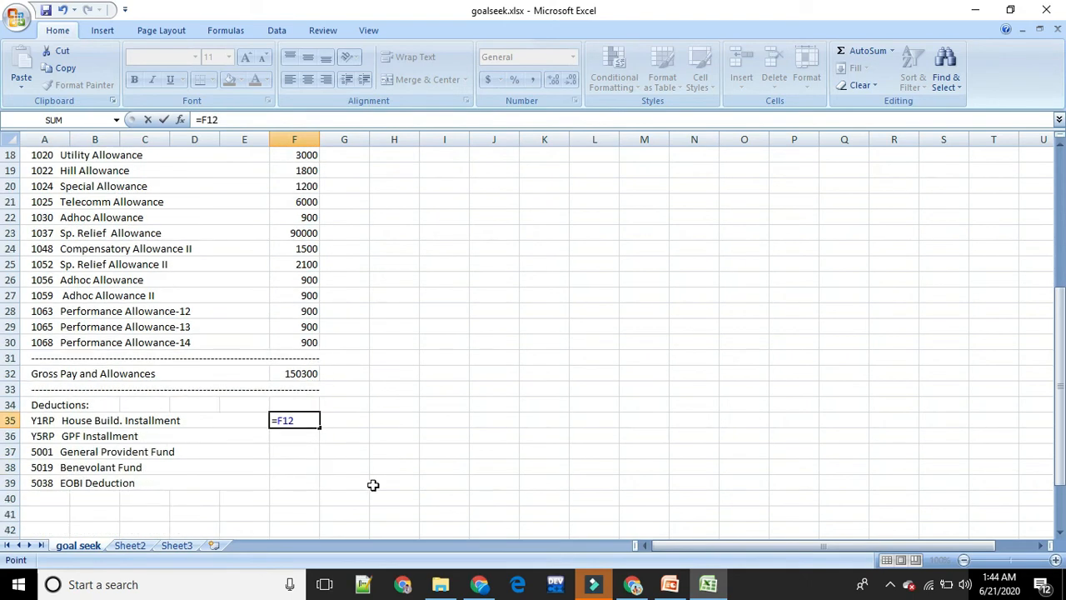
pyautogui.write('*')
pyautogui.write('12%')
pyautogui.press('Return')
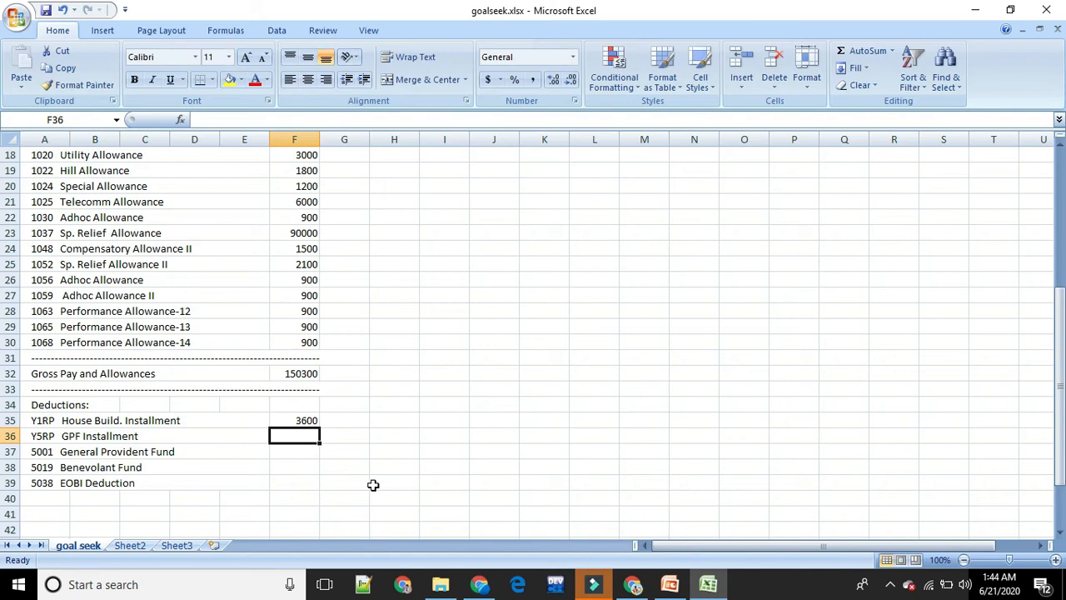
# - Calculate the GPF Installment deduction in F36 as 23% of Basic Pay with the formula =F12*23%
pyautogui.write('=')
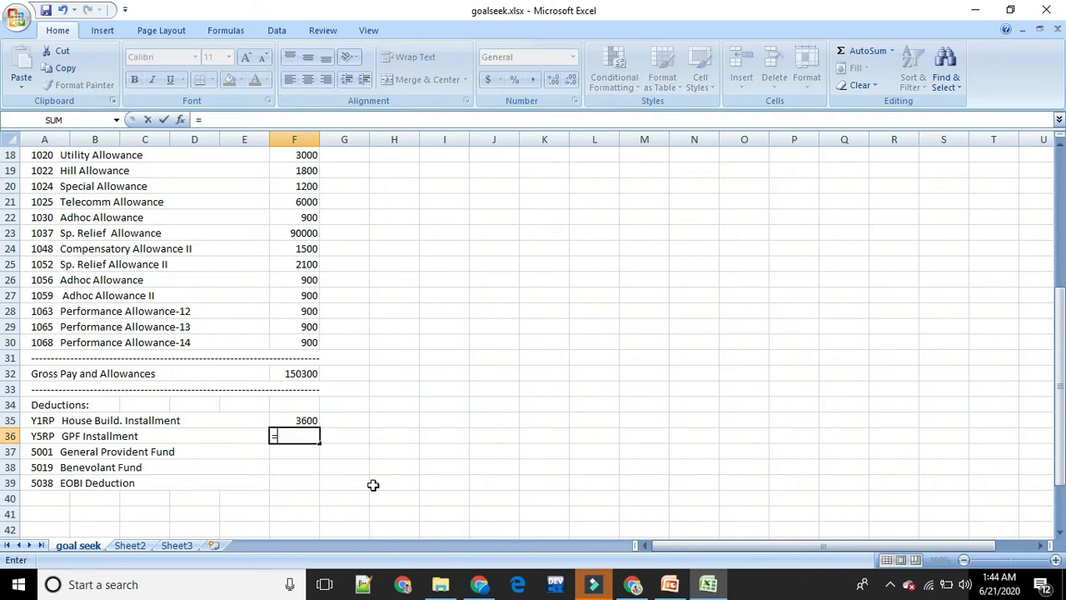
pyautogui.scroll(4, 326, 413)
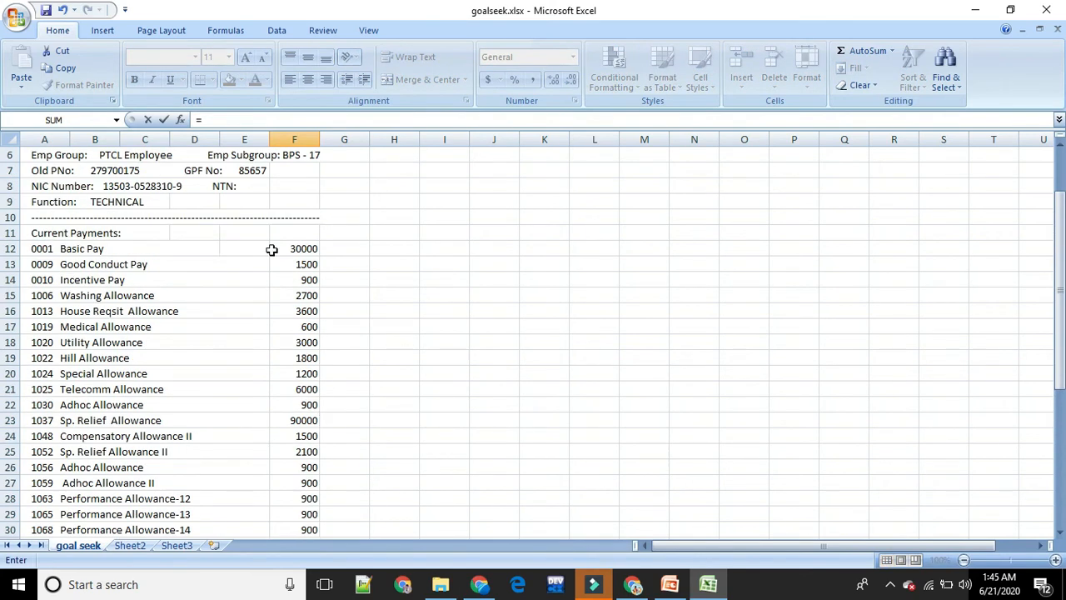
pyautogui.click(301, 246)
pyautogui.scroll(-3, 301, 247)
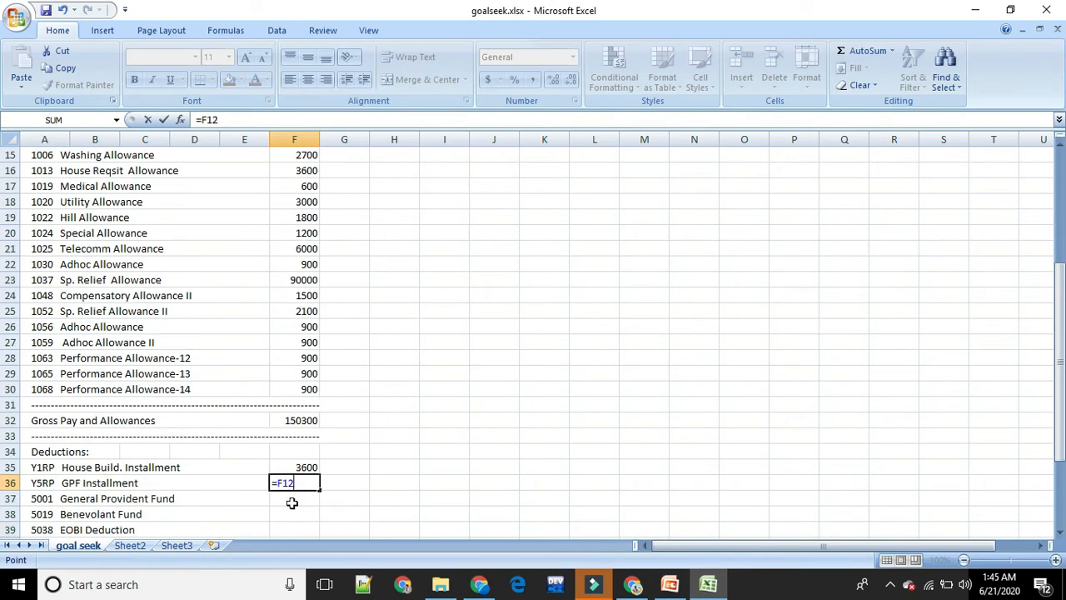
pyautogui.write('*23$')
pyautogui.press('BackSpace')
pyautogui.write('%')
pyautogui.press('Return')
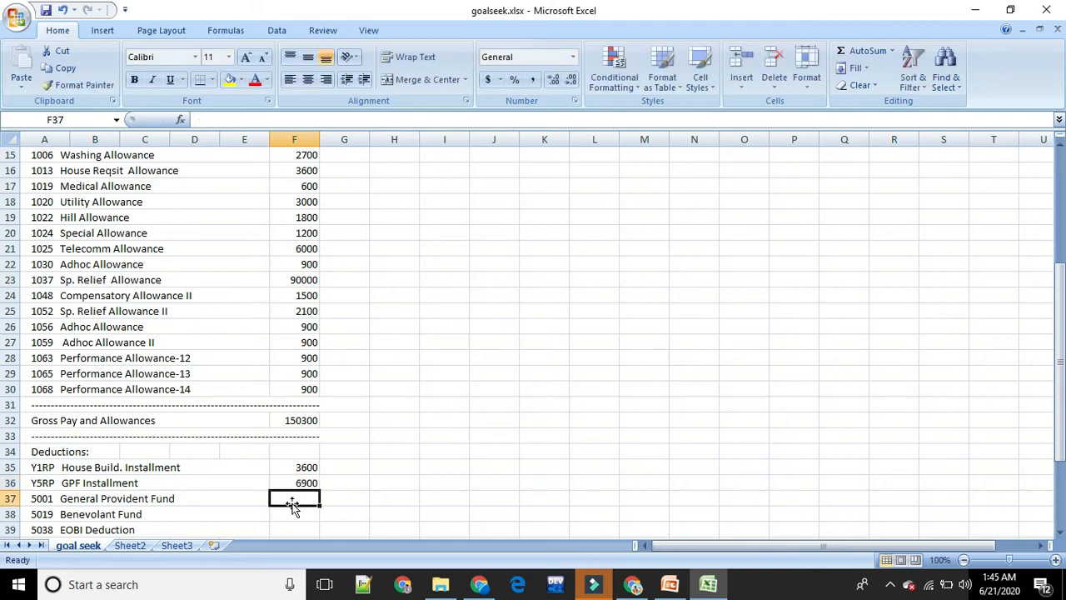
# - Calculate the General Provident Fund deduction in F37 with the formula =F12*25%
pyautogui.write('=')
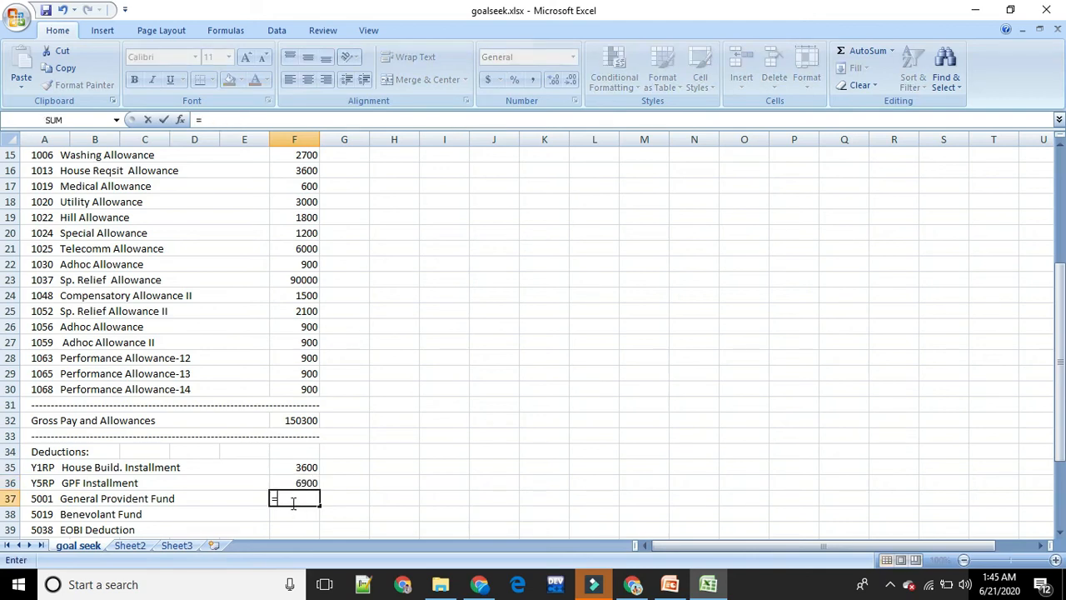
pyautogui.scroll(3, 329, 470)
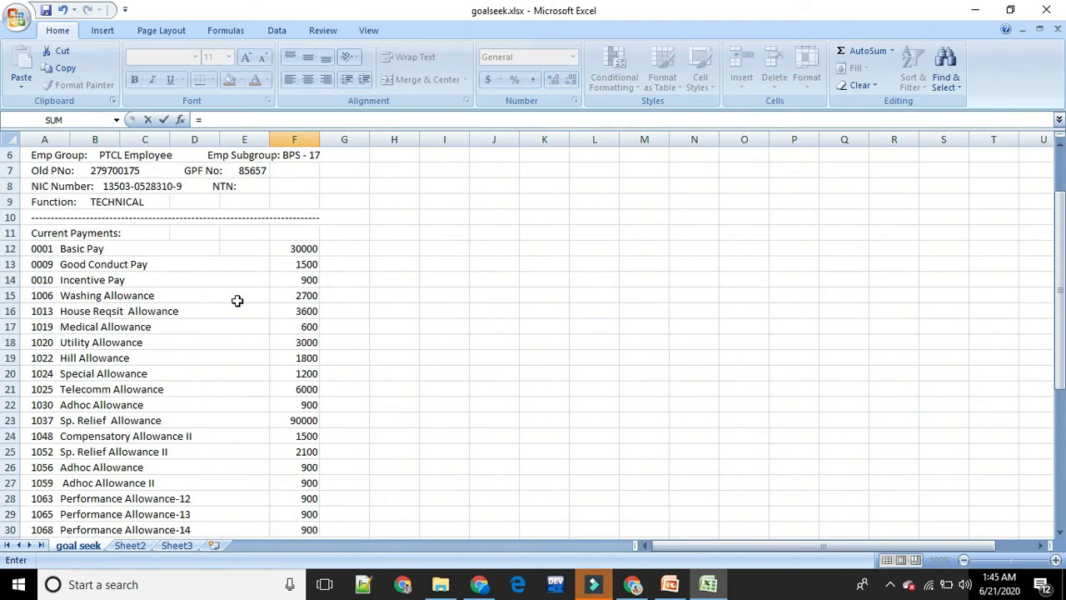
pyautogui.click(302, 248)
pyautogui.scroll(-4, 378, 369)
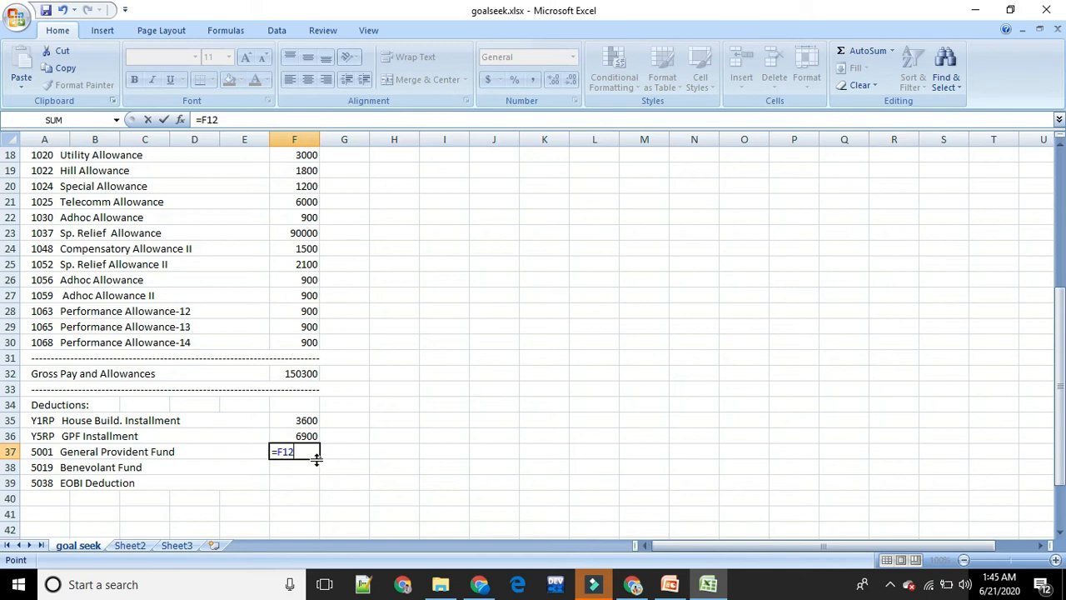
pyautogui.write('*25%')
pyautogui.press('Return')
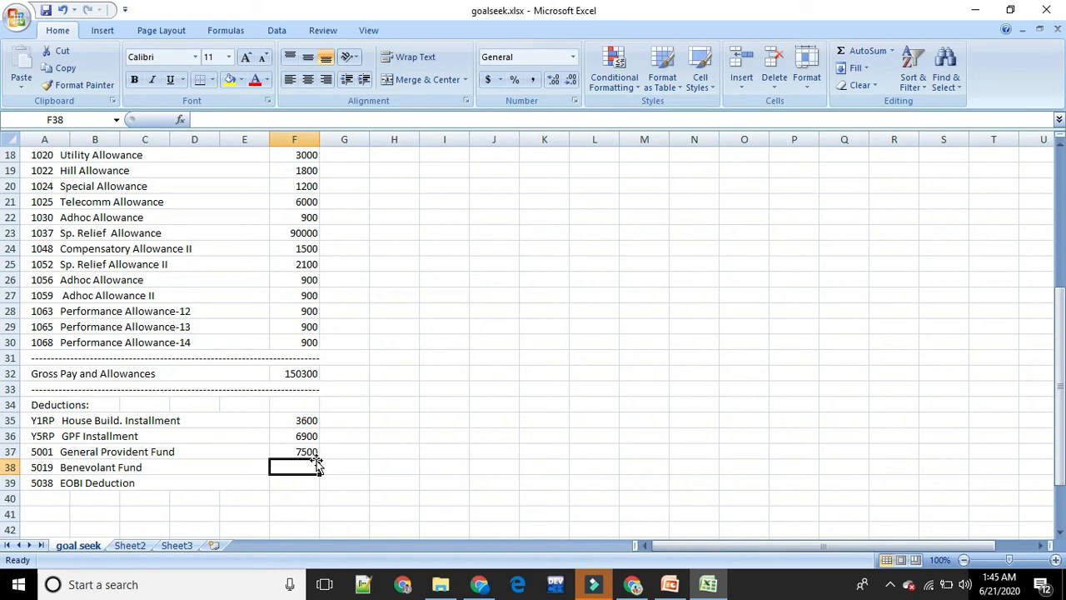
# - Calculate the Benevolant Fund deduction in F38 as 3% of Basic Pay with the formula =F12*3%
pyautogui.write('=')
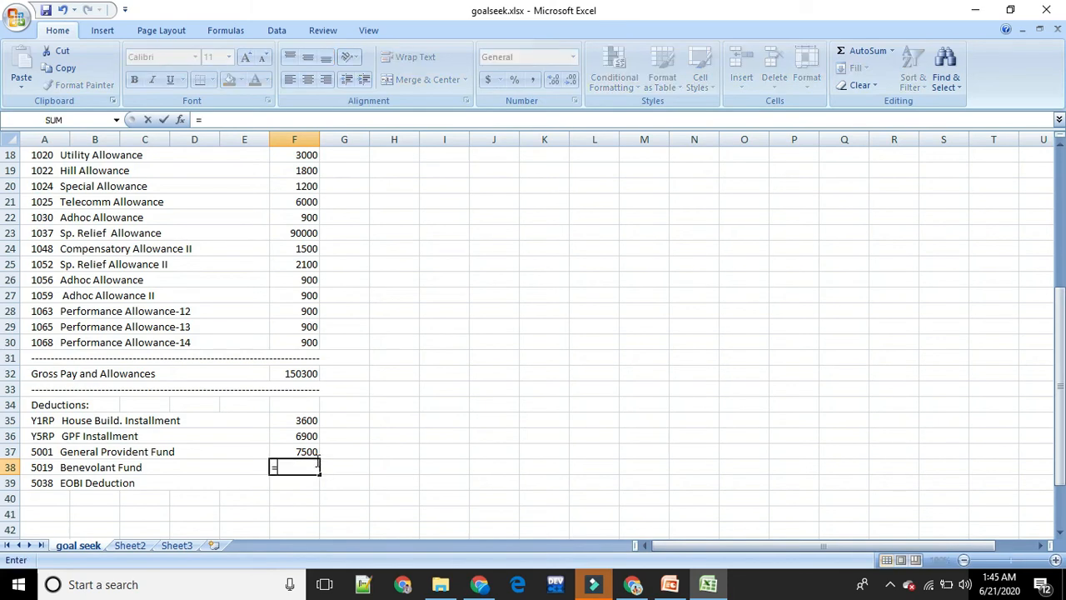
pyautogui.scroll(3, 325, 287)
pyautogui.click(306, 207)
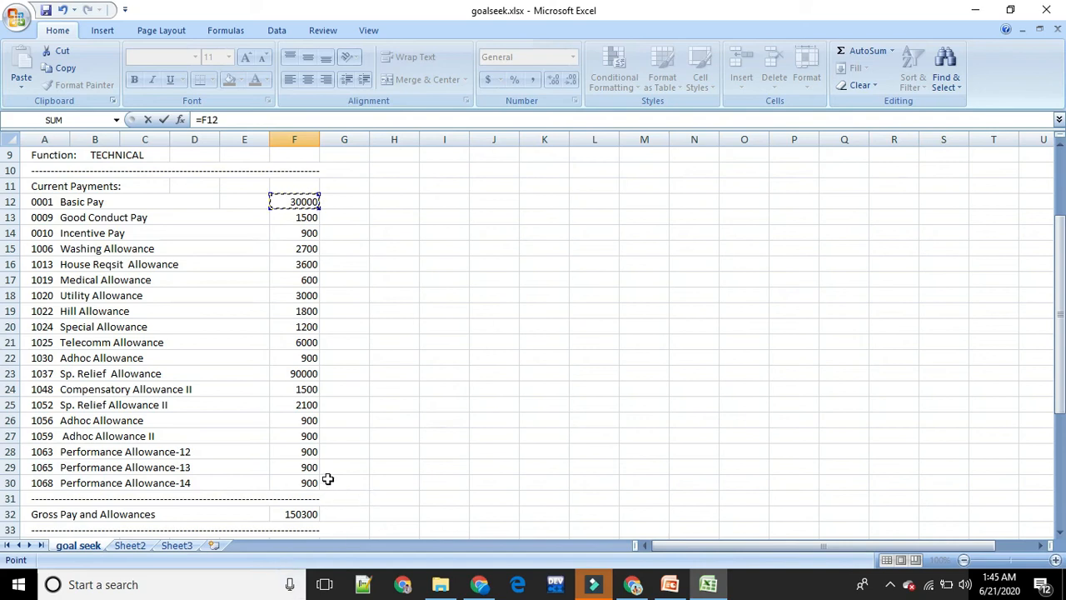
pyautogui.scroll(-3, 327, 479)
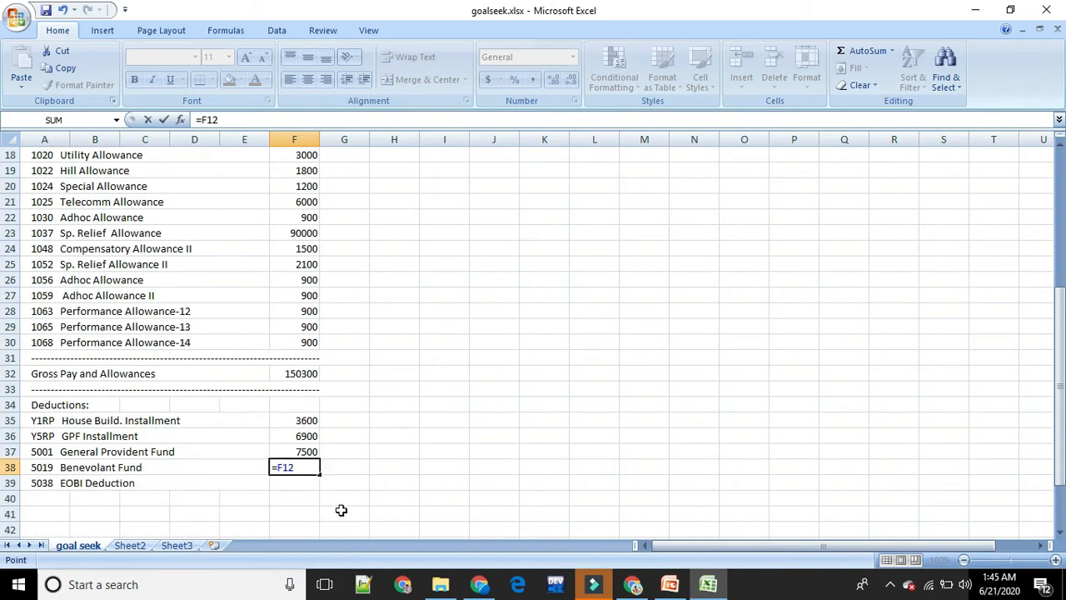
pyautogui.write('*3%')
pyautogui.press('Return')
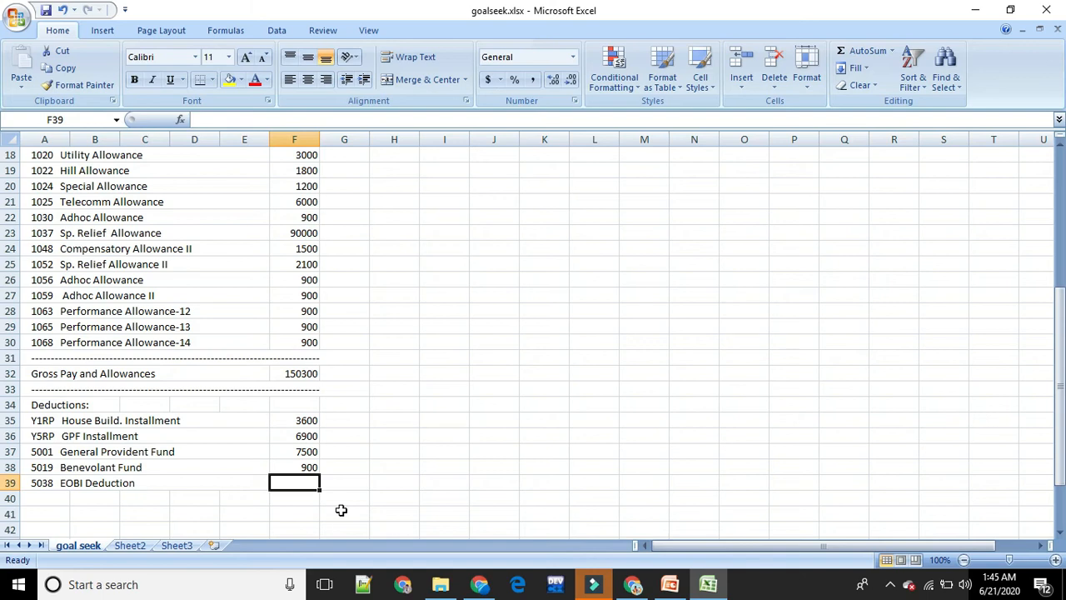
# - Calculate the EOBI Deduction in F39 as 4% of Basic Pay with the formula =F12*4%
pyautogui.write('=')
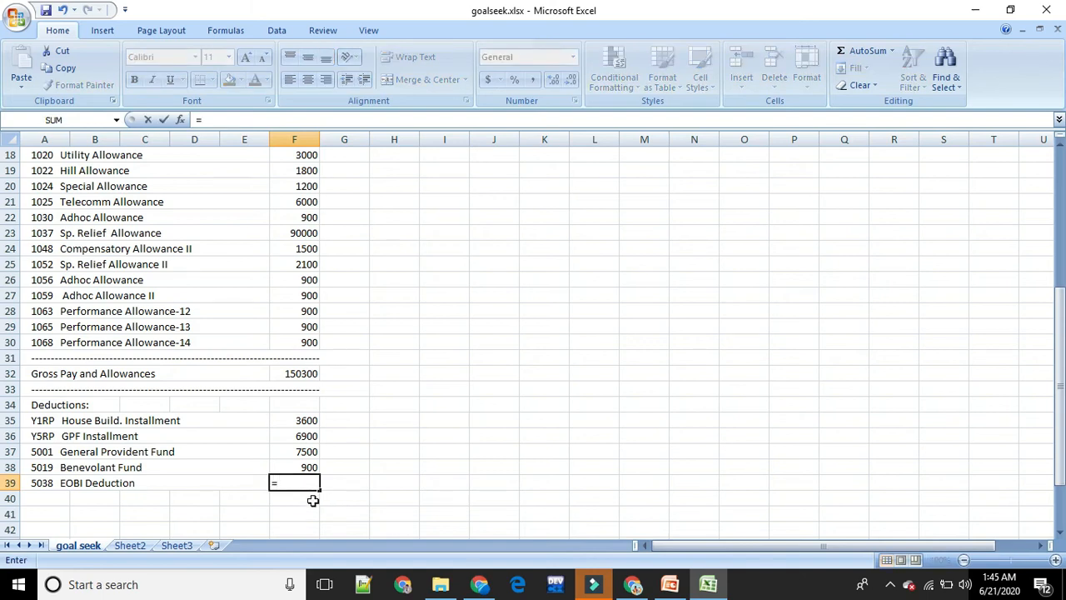
pyautogui.scroll(2, 345, 326)
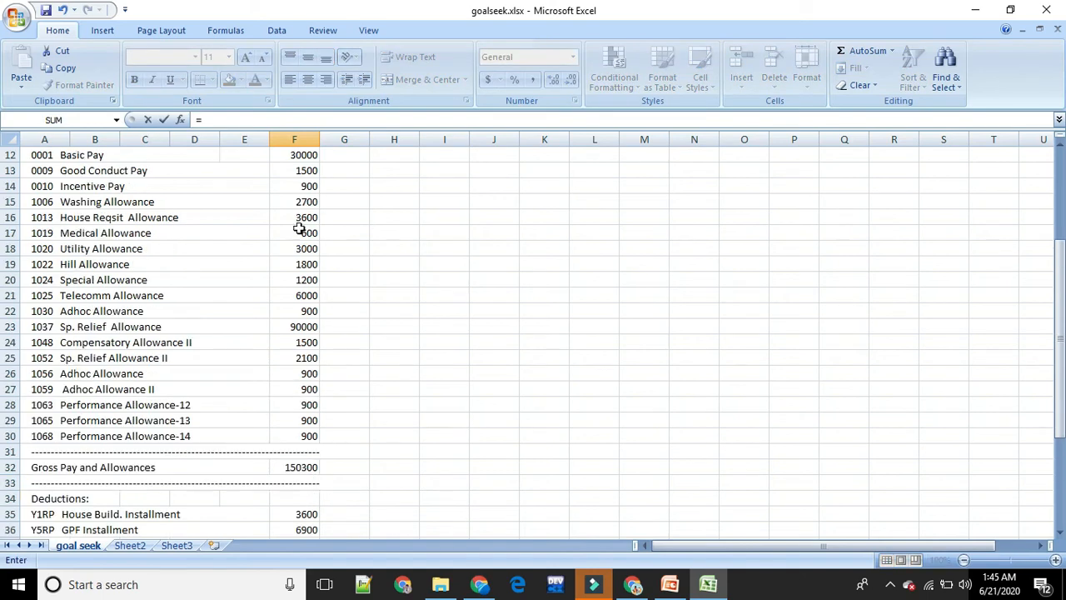
pyautogui.click(297, 157)
pyautogui.scroll(-2, 324, 498)
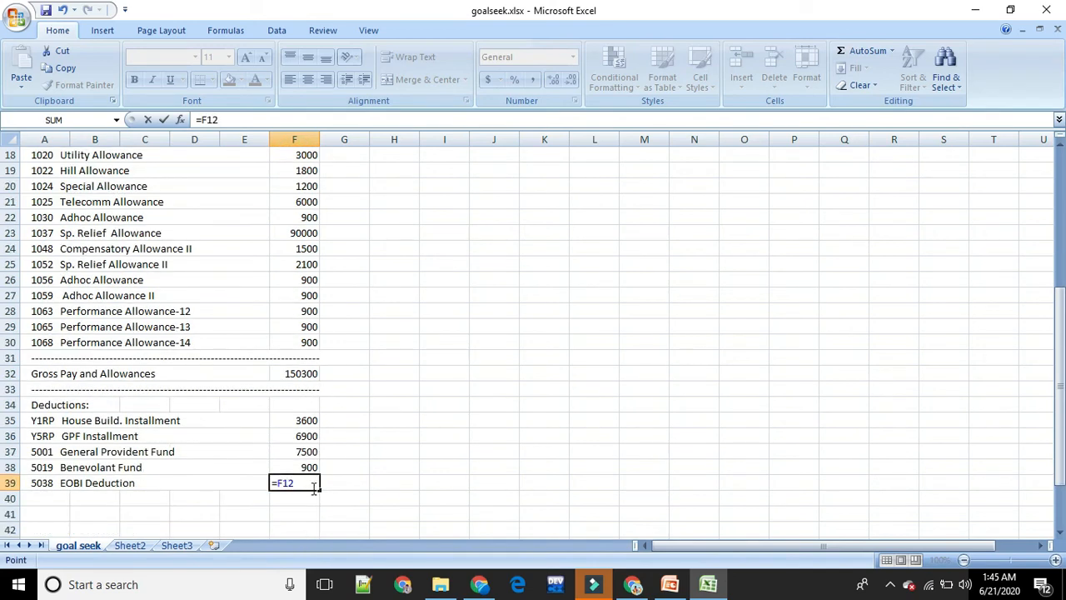
pyautogui.write('*4%')
pyautogui.press('Return')
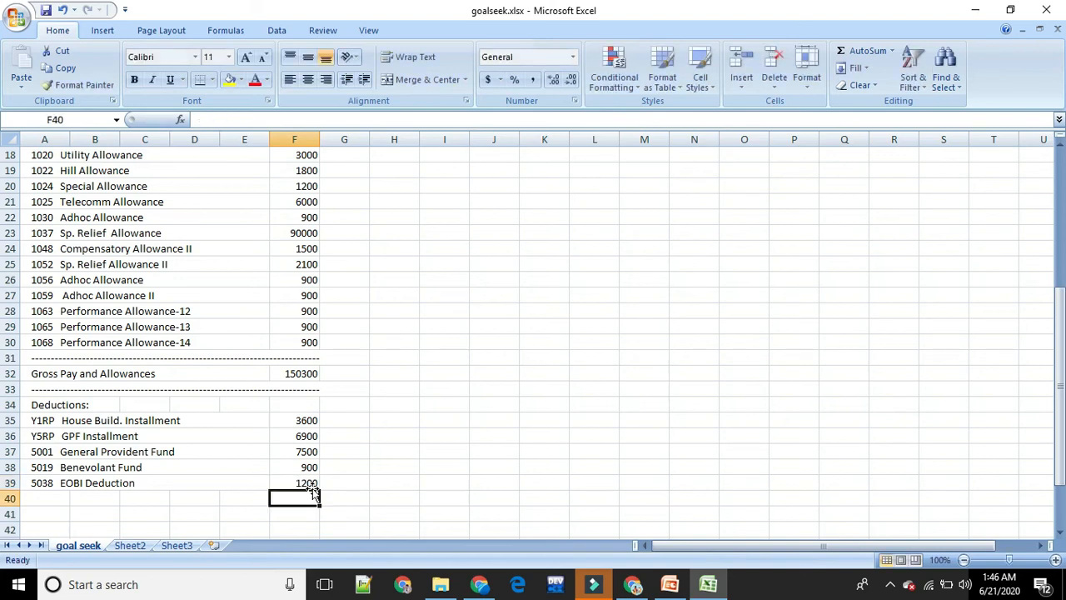
# - Enter a SUM function over the deductions F35:F39 in the Net Amount Payable cell F47
pyautogui.scroll(-3, 312, 490)
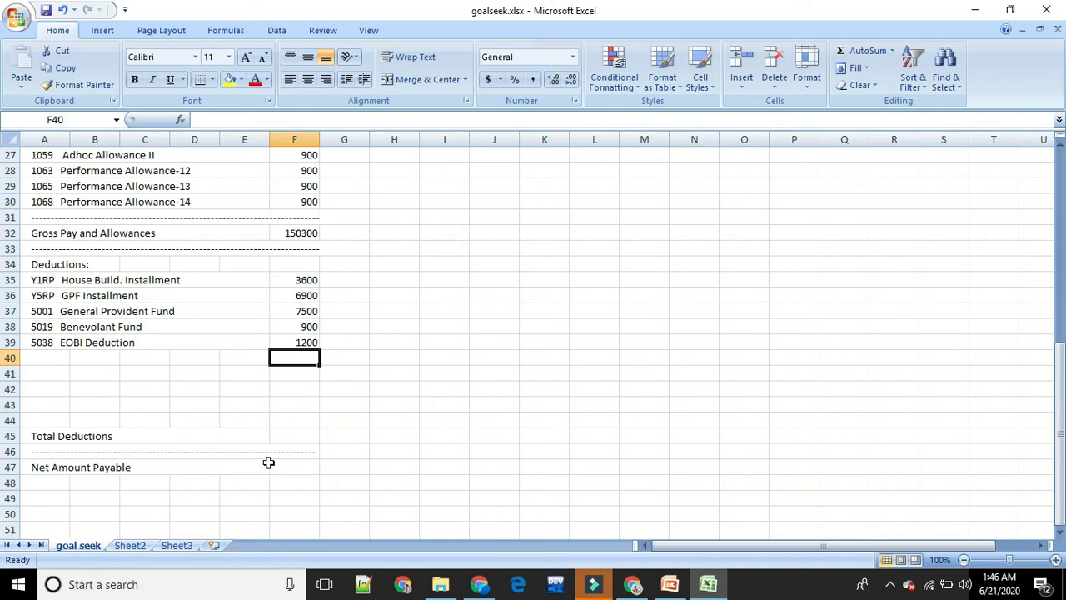
pyautogui.click(300, 470)
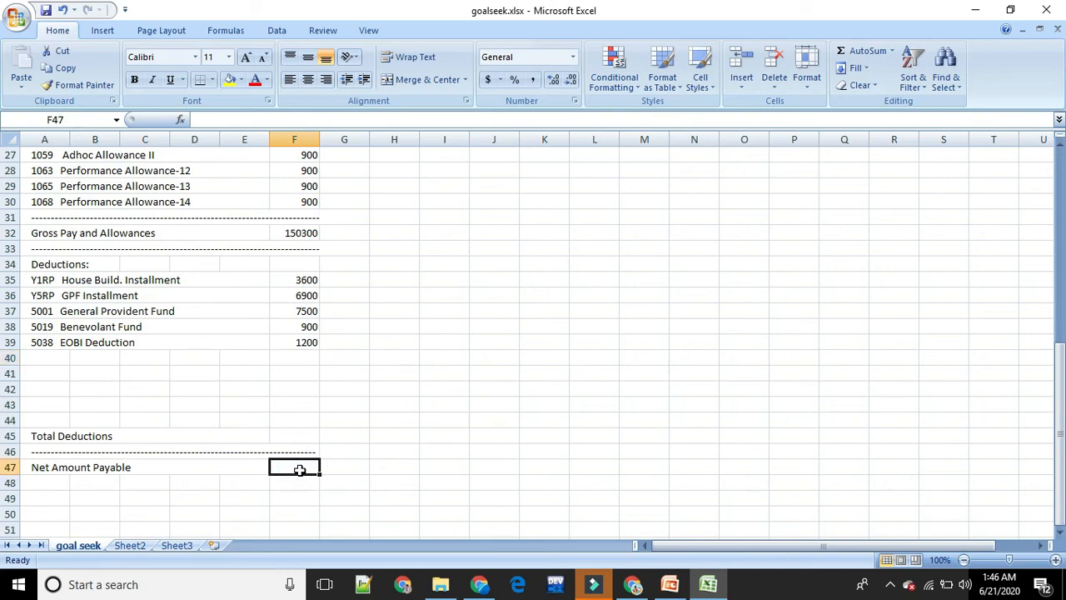
pyautogui.write('=')
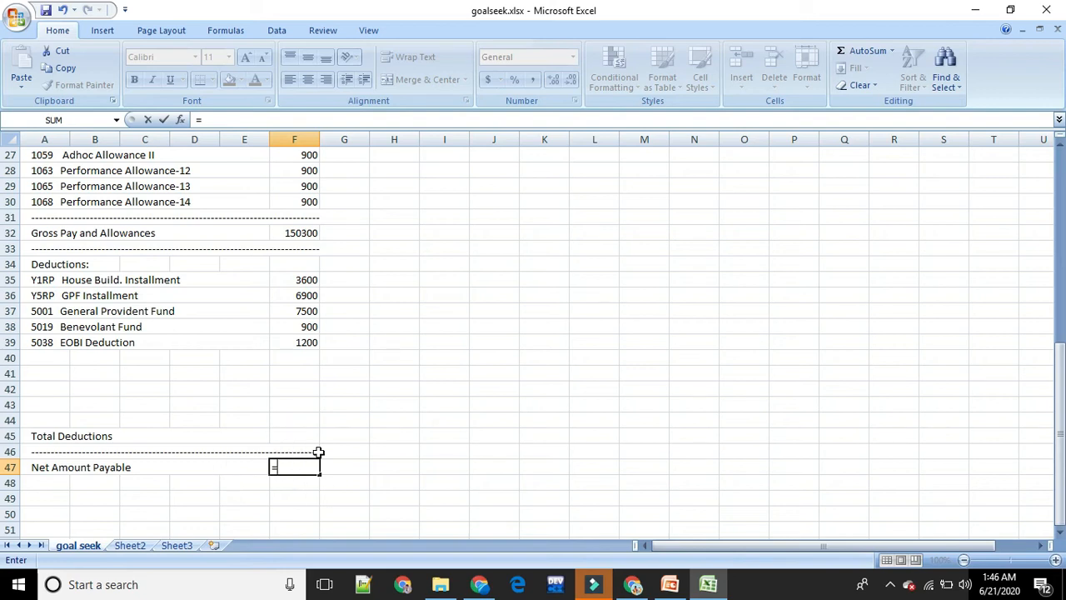
pyautogui.click(70, 120)
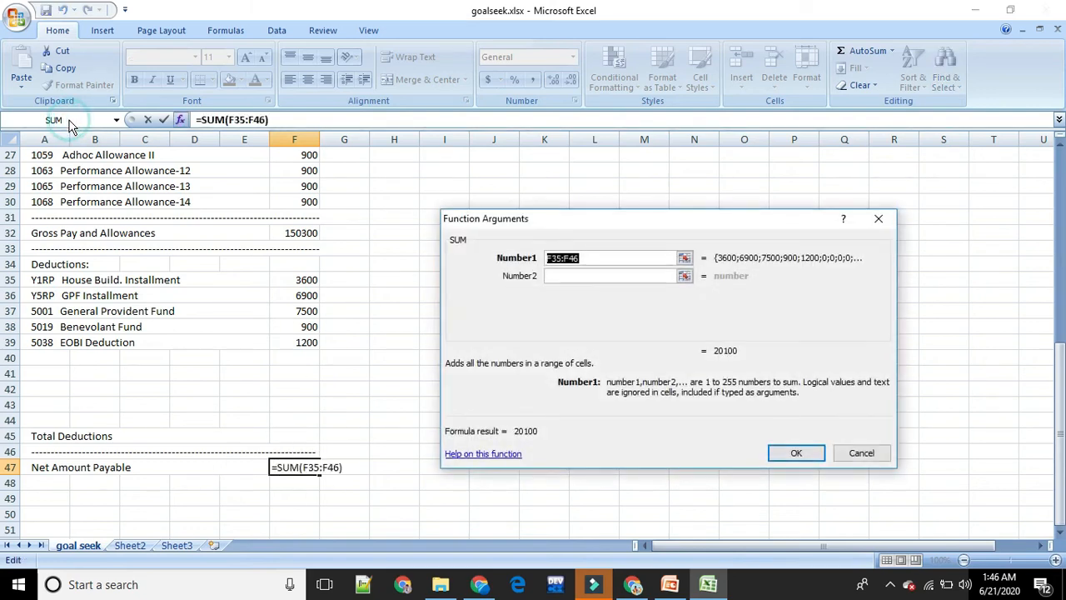
pyautogui.moveTo(297, 281); pyautogui.dragTo(299, 344)
pyautogui.click(793, 452)
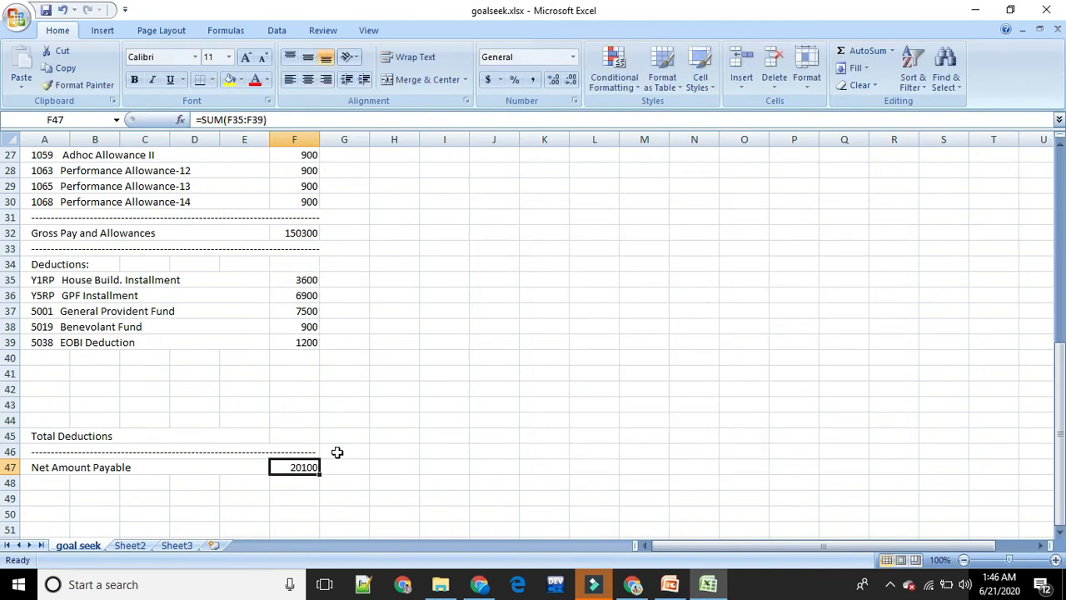
# - Total the deductions in the Total Deductions cell F45 using the SUM function over F35:F39
pyautogui.scroll(-2, 338, 452)
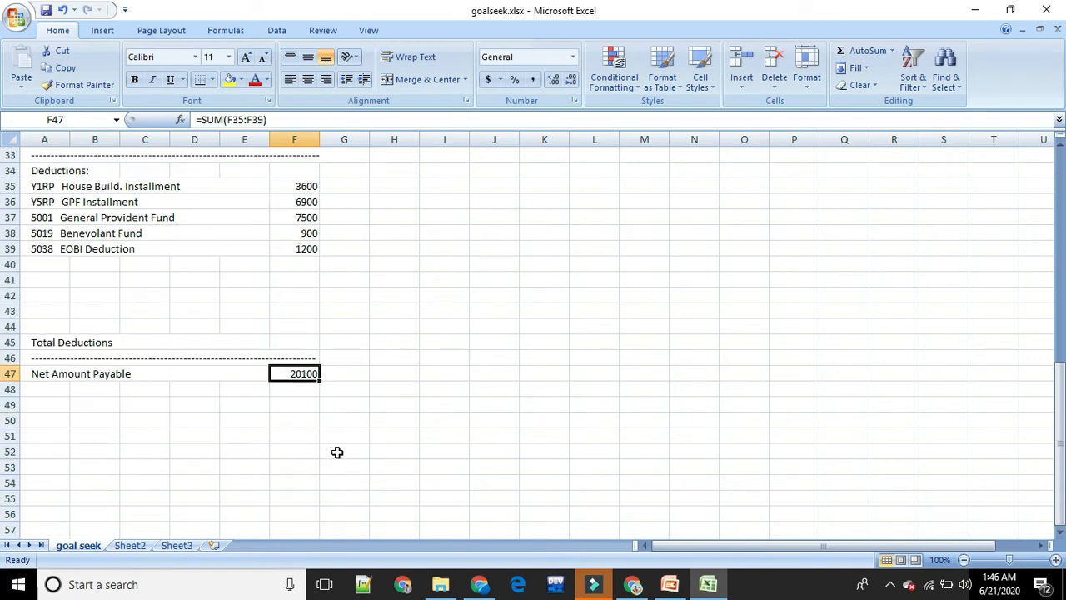
pyautogui.click(295, 345)
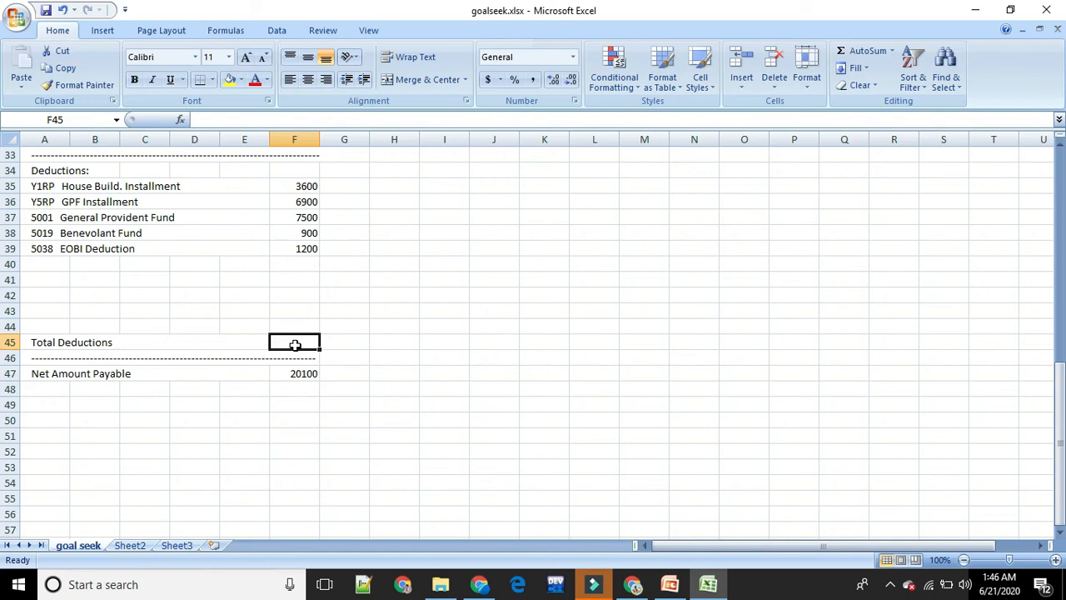
pyautogui.write('=')
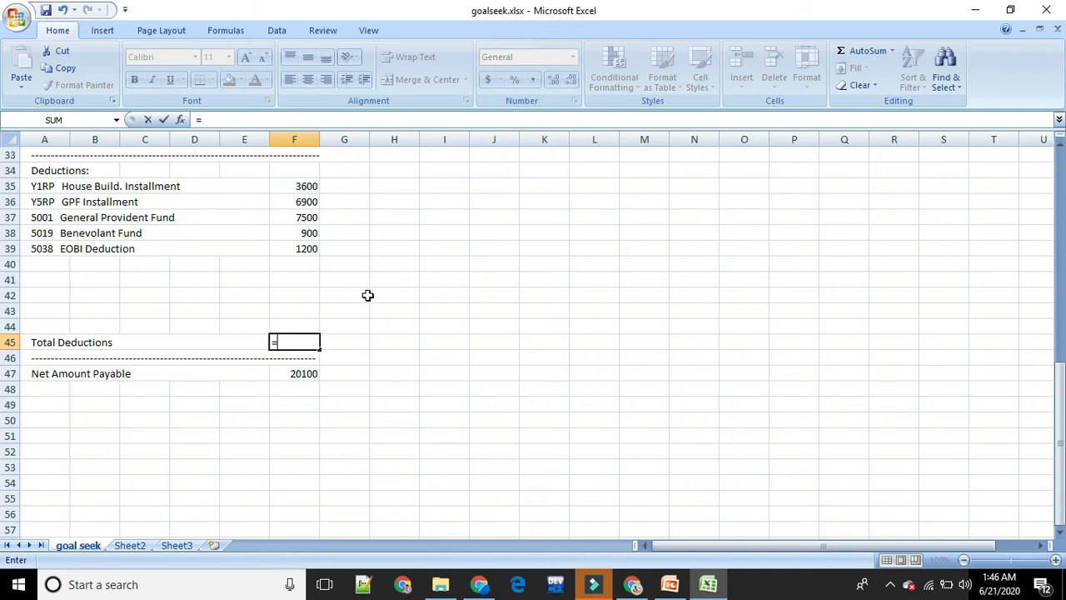
pyautogui.click(58, 118)
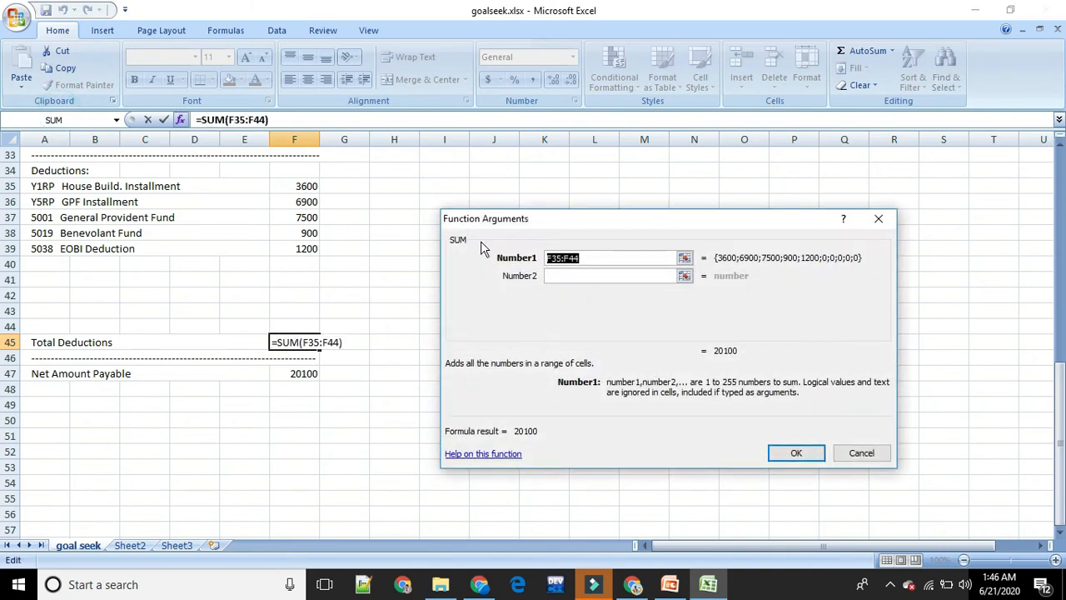
pyautogui.moveTo(291, 185); pyautogui.dragTo(310, 246)
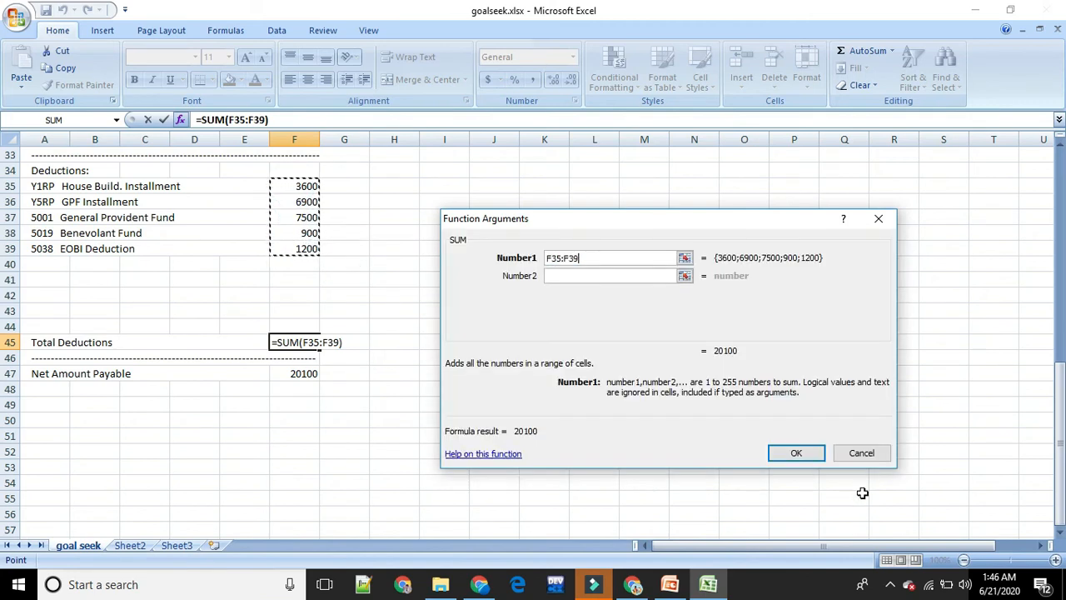
pyautogui.click(798, 455)
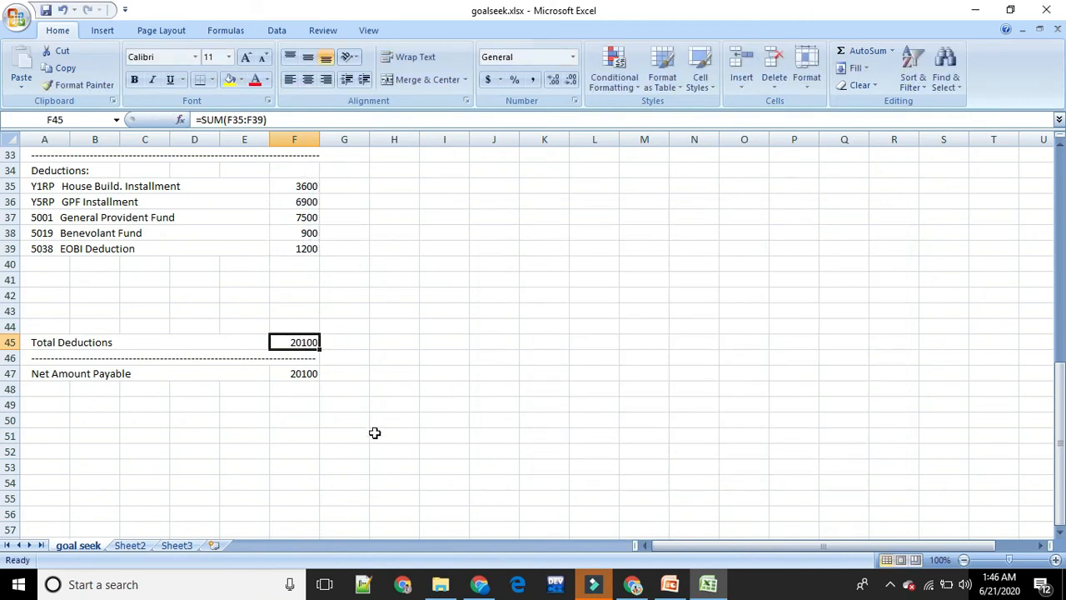
# - Calculate Net Amount Payable in F47 as gross pay minus total deductions with the formula =F32-F45
pyautogui.click(293, 374)
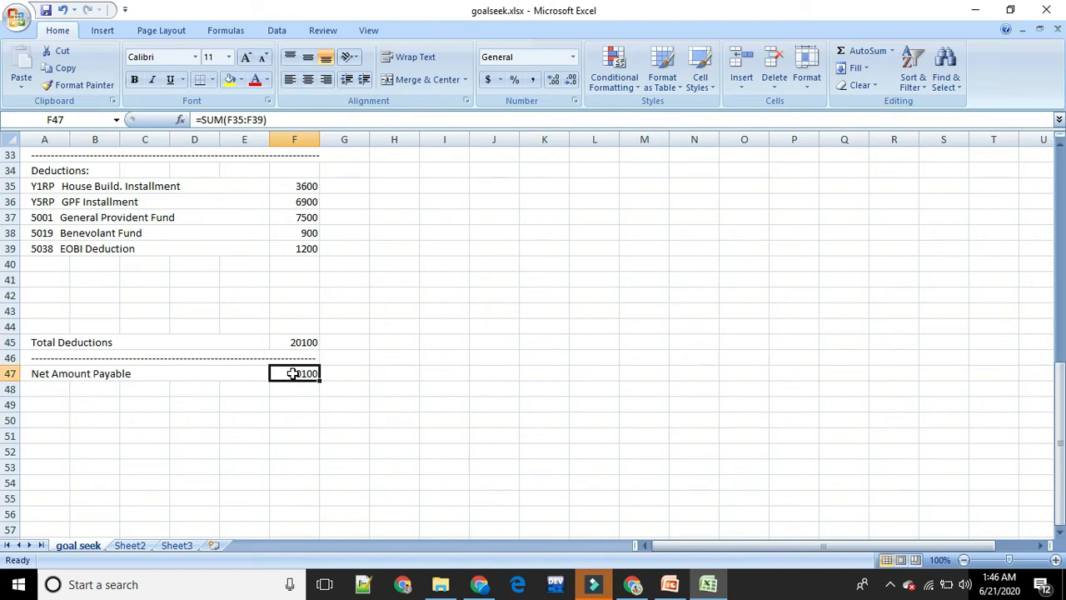
pyautogui.write('=')
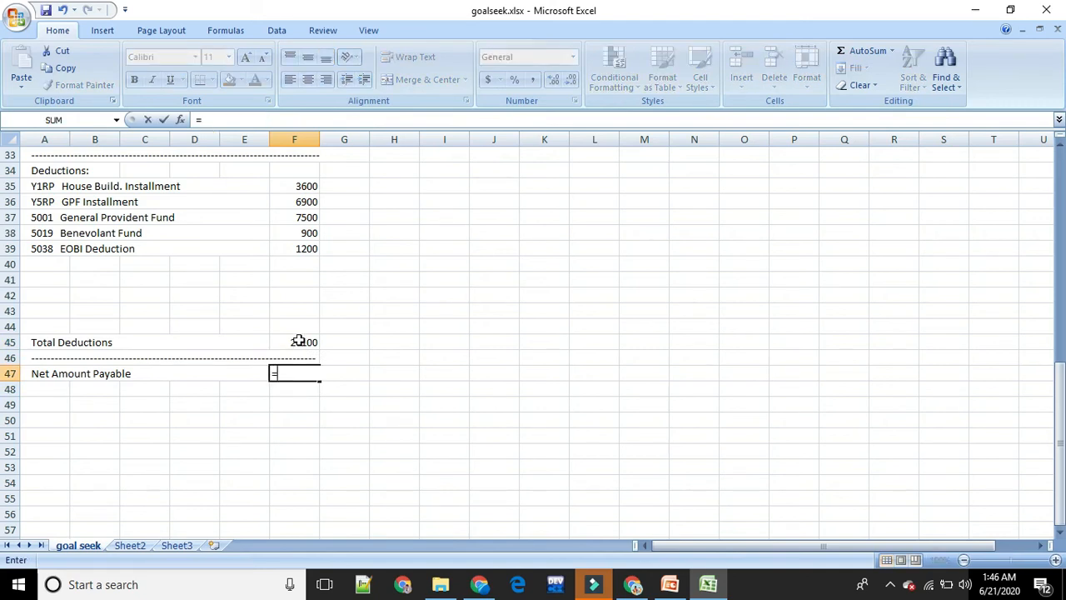
pyautogui.scroll(1, 298, 342)
pyautogui.click(300, 186)
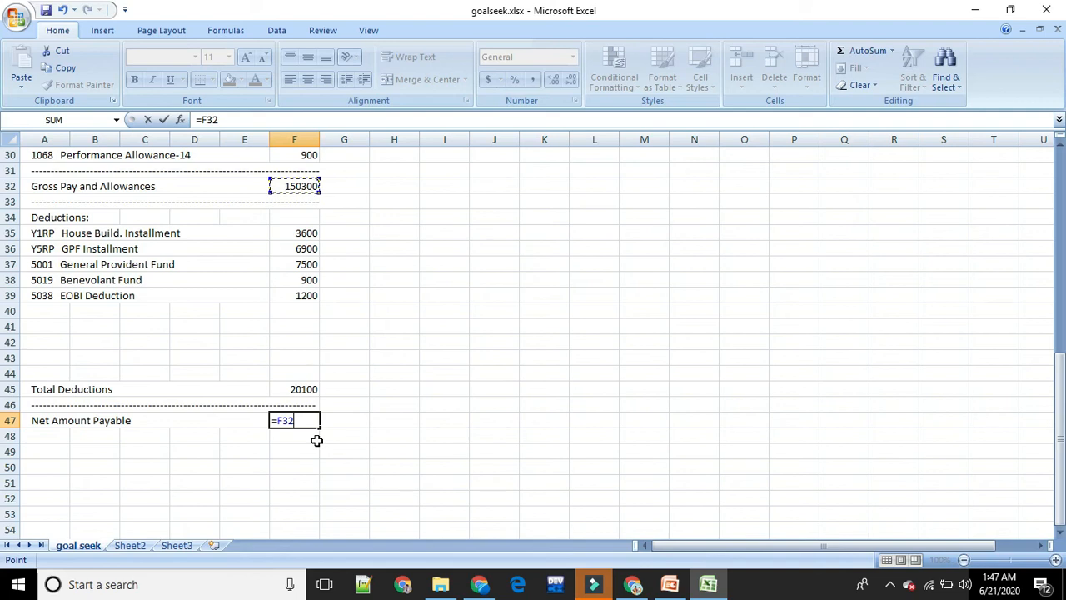
pyautogui.write('-')
pyautogui.click(303, 390)
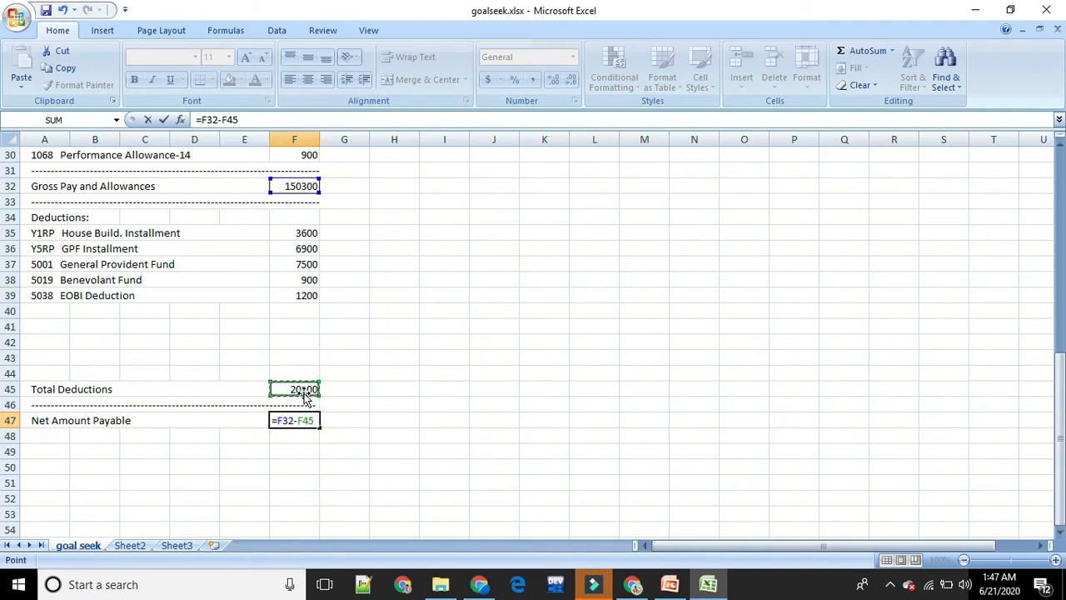
pyautogui.press('Return')
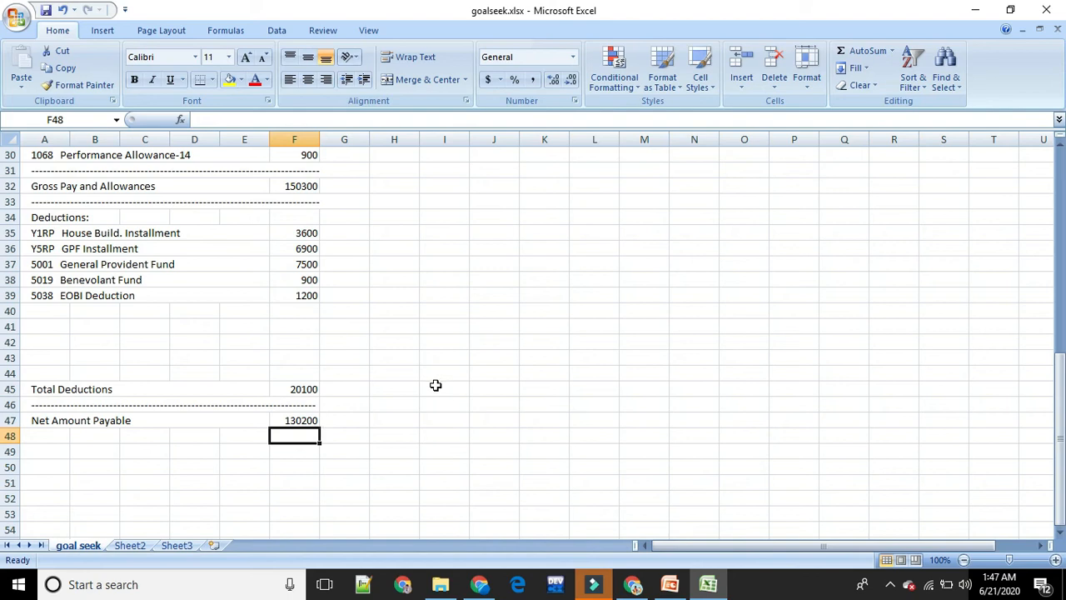
# - Review the salary slip's payments, gross pay and deductions with the sheet zoomed out to 78%
pyautogui.scroll(2, 436, 392)
pyautogui.scroll(8, 437, 394)
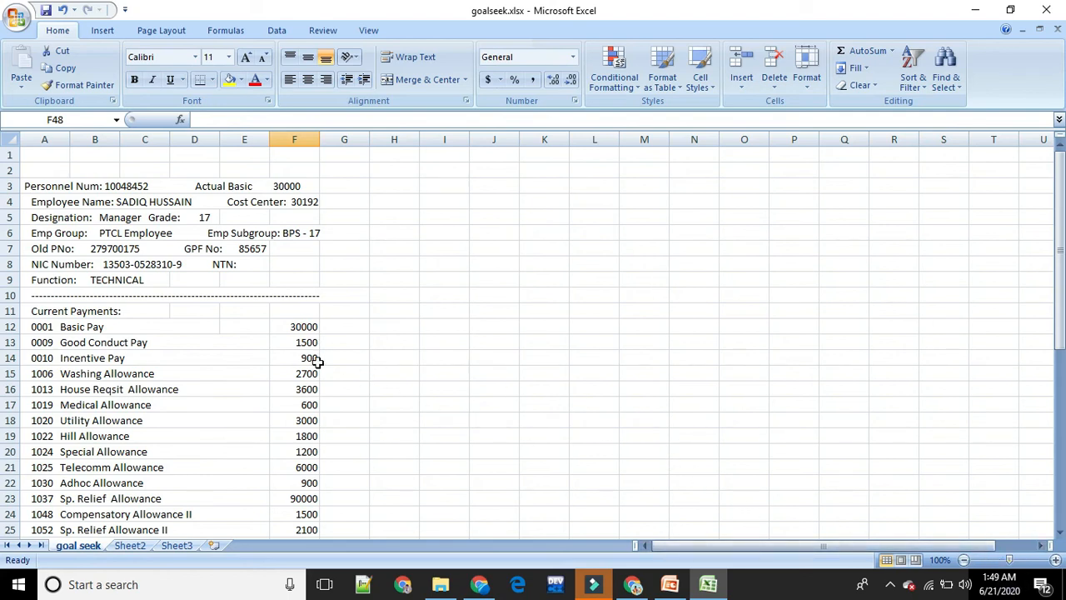
pyautogui.scroll(-2, 292, 357)
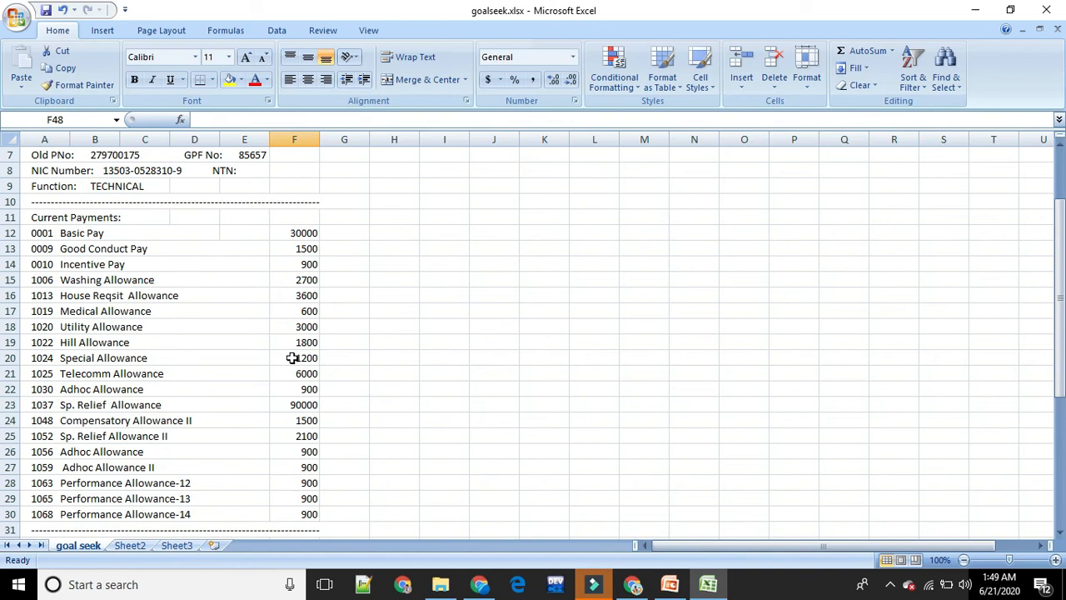
pyautogui.click(1001, 560)
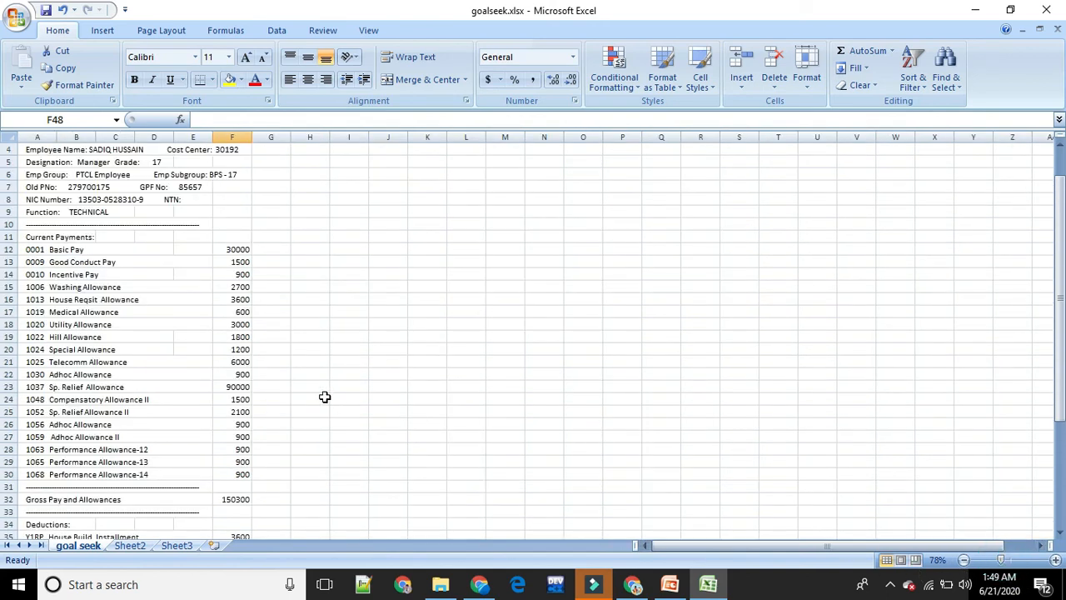
pyautogui.scroll(1, 414, 408)
pyautogui.scroll(-1, 414, 408)
pyautogui.scroll(-2, 414, 408)
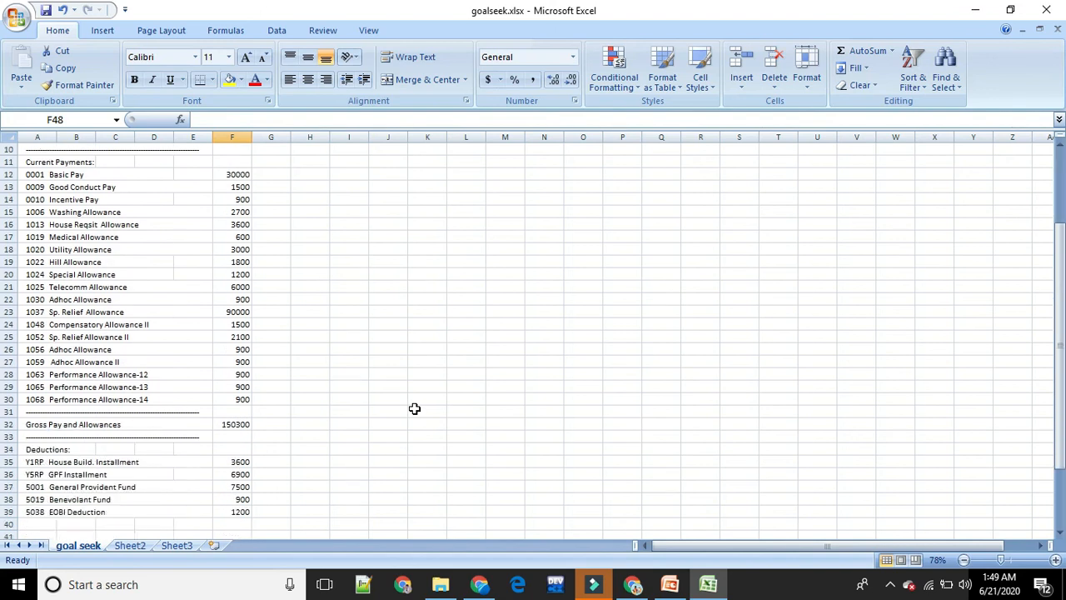
pyautogui.scroll(1, 414, 408)
pyautogui.scroll(1, 414, 409)
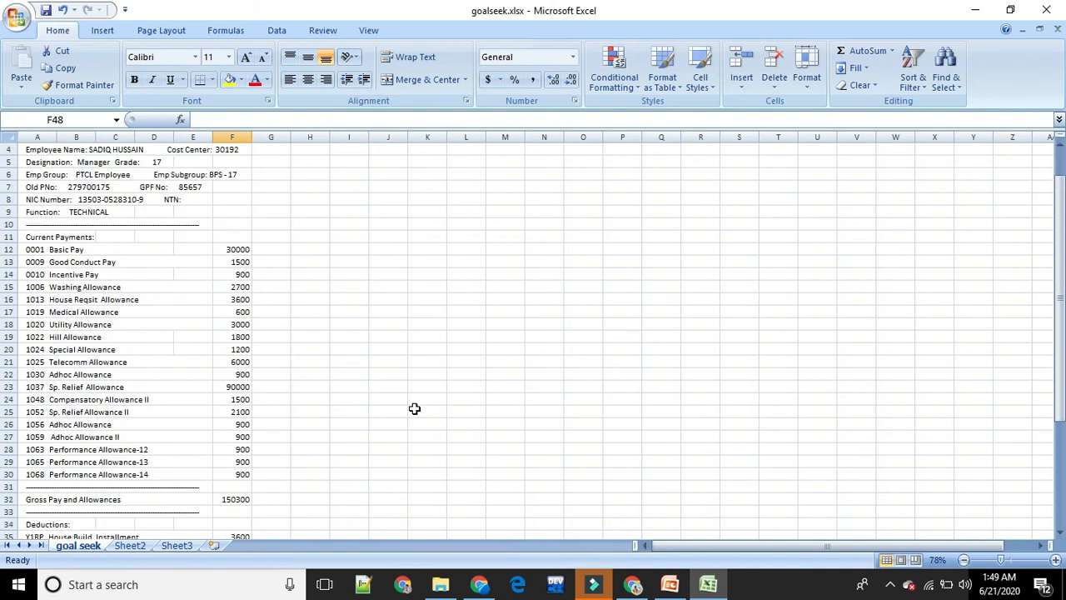
pyautogui.scroll(-1, 414, 408)
pyautogui.scroll(-1, 414, 409)
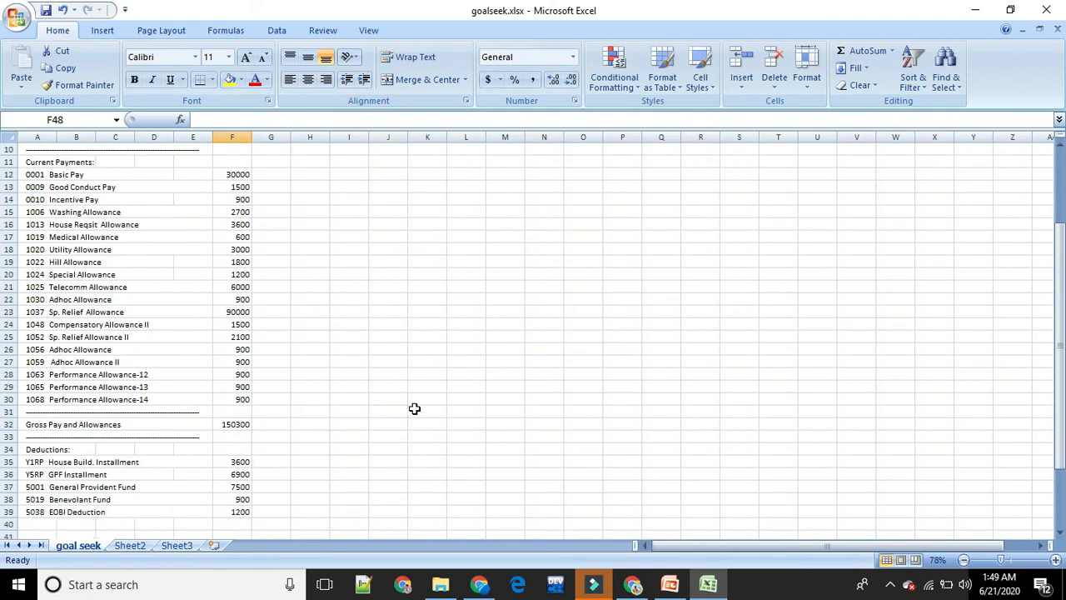
pyautogui.scroll(-1, 414, 409)
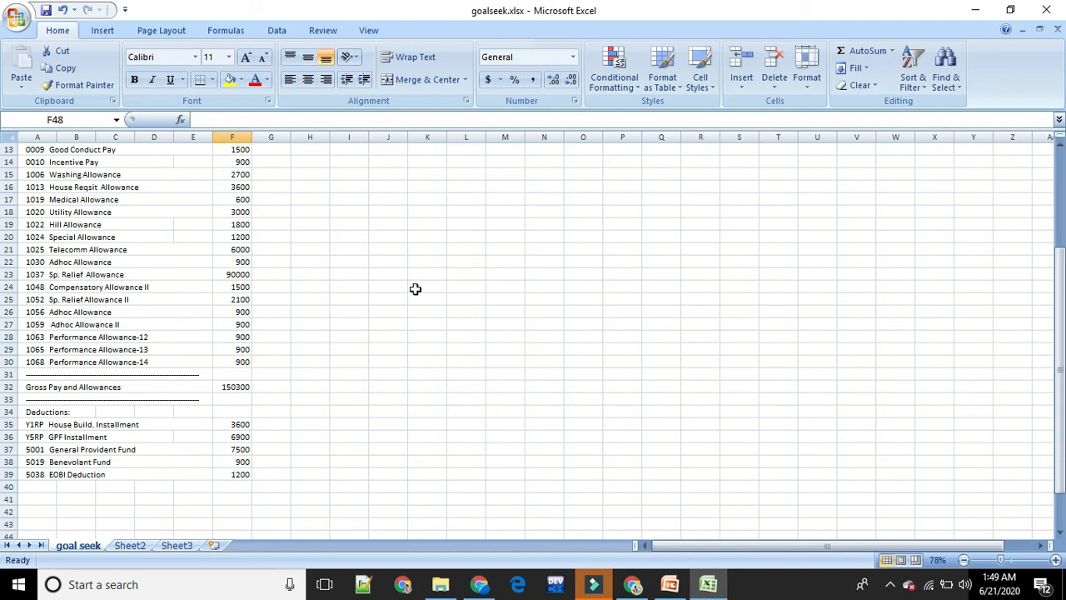
pyautogui.scroll(1, 407, 289)
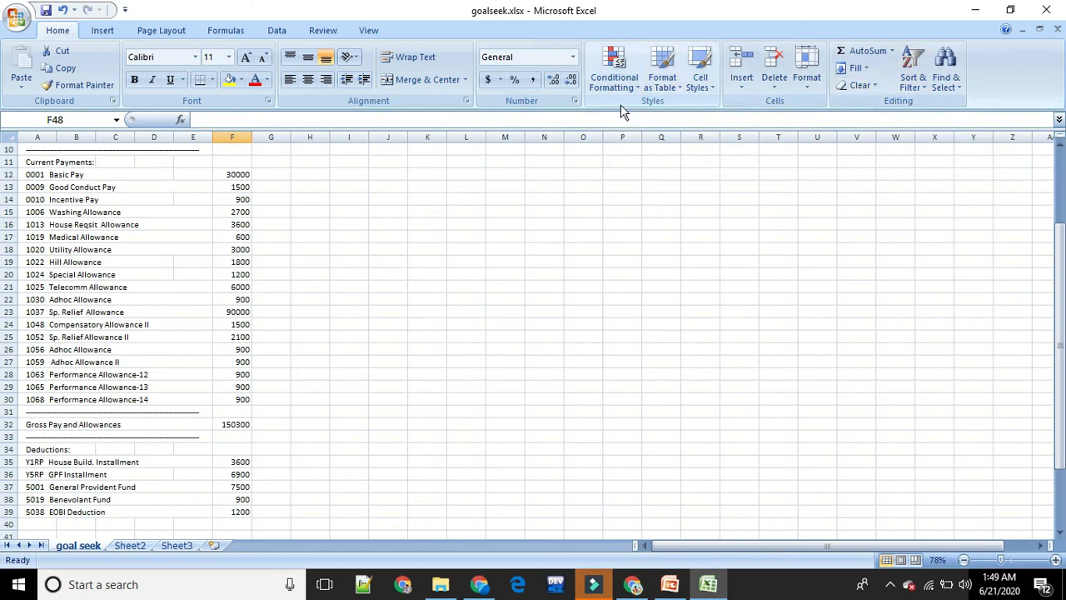
# - Open the What-If Analysis Goal Seek dialog for the salary slip
pyautogui.click(280, 31)
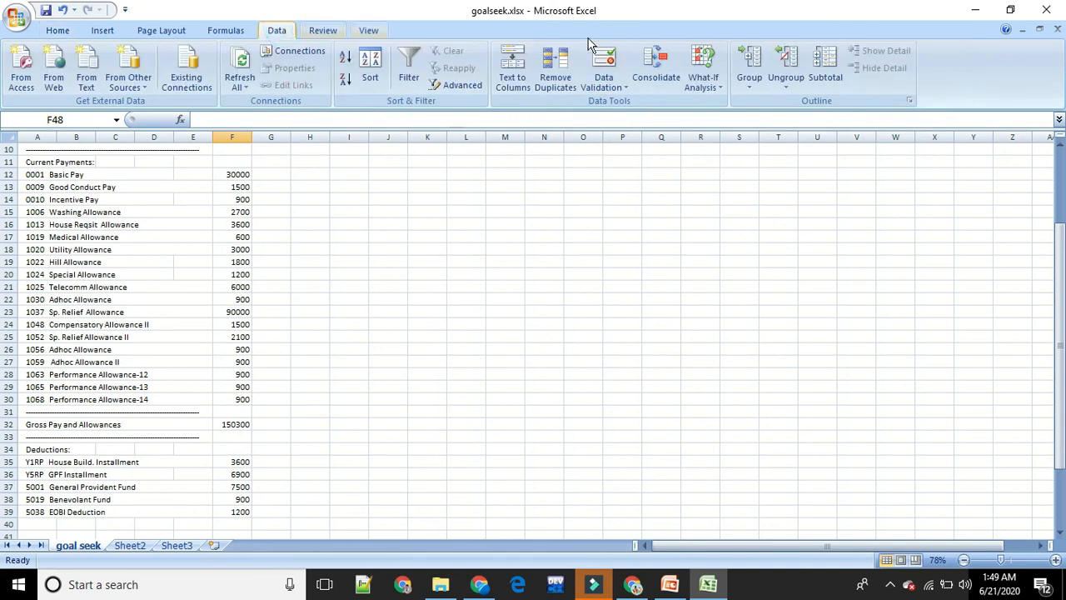
pyautogui.click(721, 92)
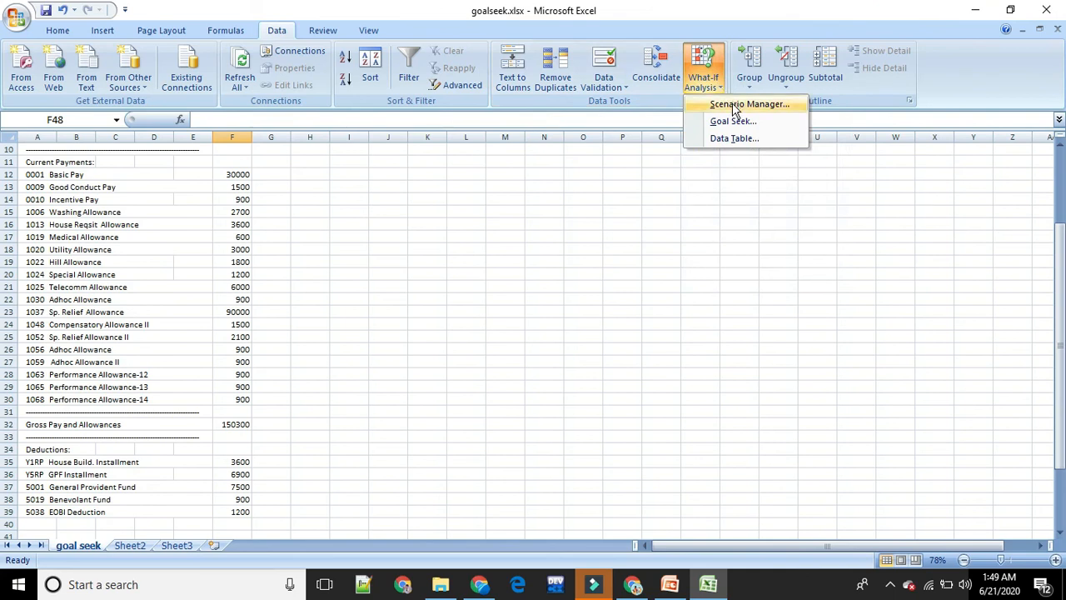
pyautogui.click(737, 121)
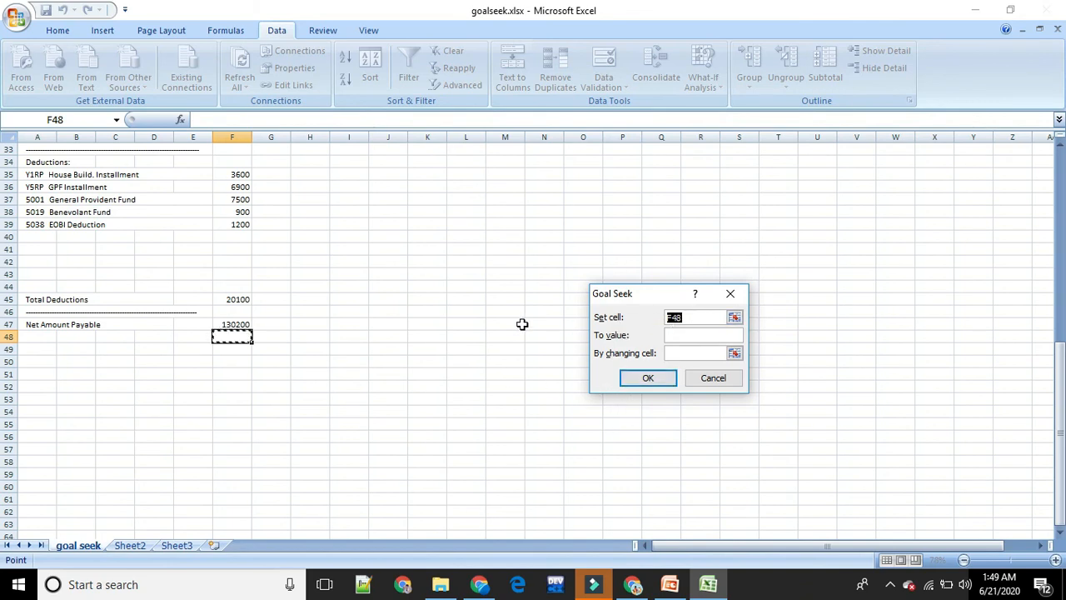
pyautogui.scroll(2, 487, 324)
pyautogui.scroll(7, 487, 325)
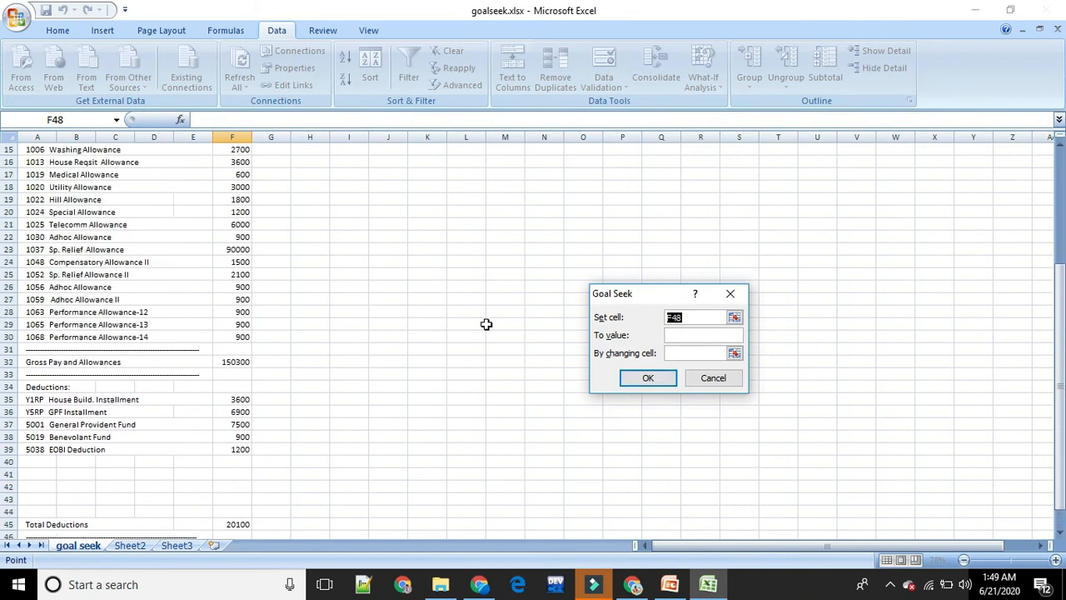
pyautogui.click(239, 223)
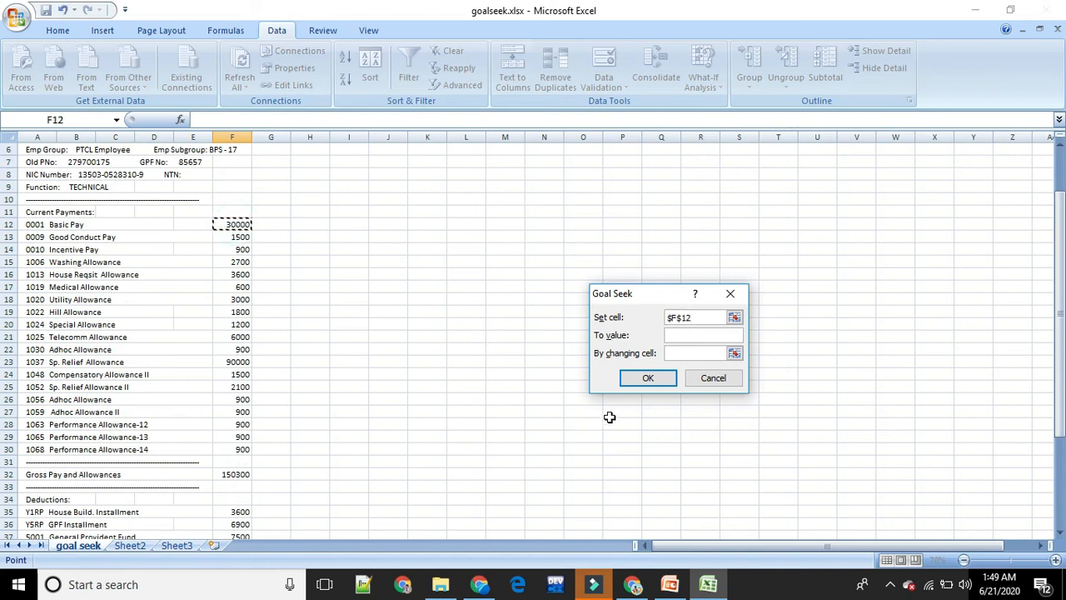
pyautogui.click(690, 335)
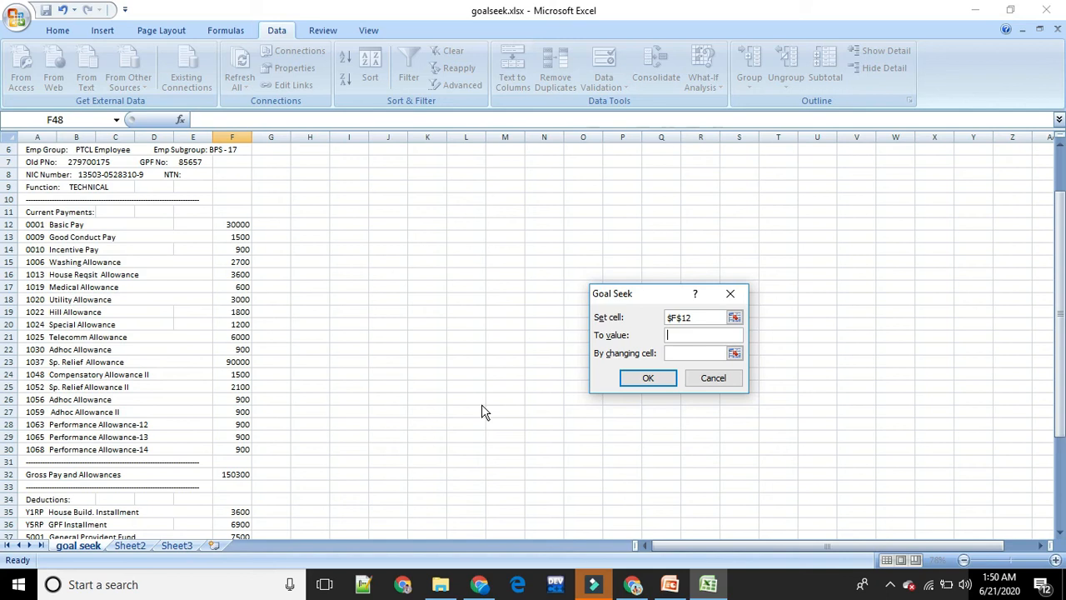
pyautogui.scroll(-1, 481, 404)
pyautogui.scroll(-1, 367, 425)
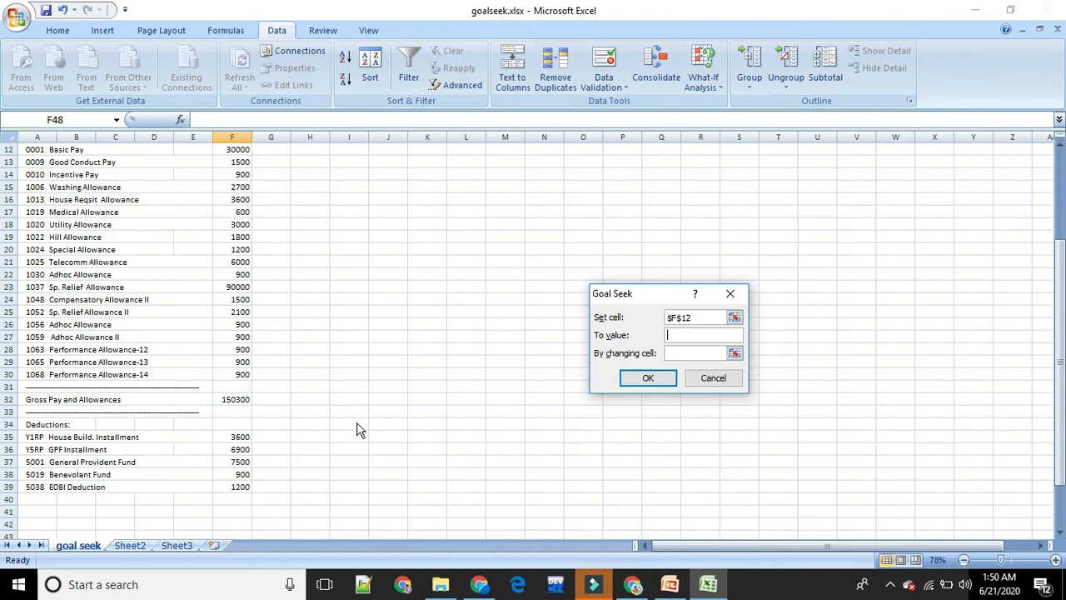
pyautogui.scroll(-2, 223, 500)
pyautogui.click(235, 511)
# - Make the Net Amount Payable cell F47 the set cell of the Goal Seek
pyautogui.click(691, 319)
pyautogui.moveTo(691, 319); pyautogui.dragTo(674, 317)
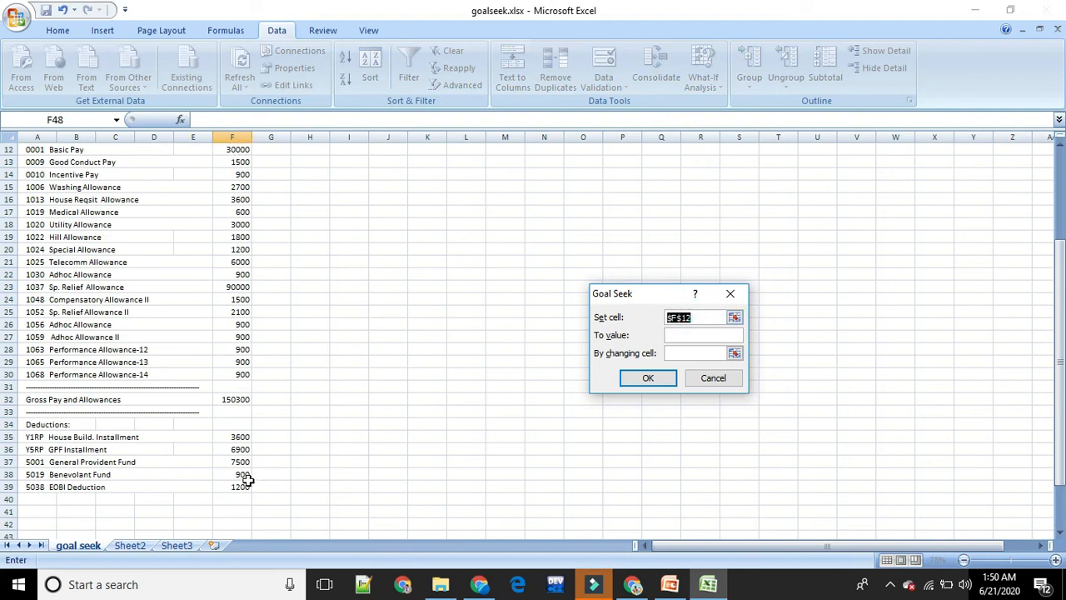
pyautogui.scroll(-1, 229, 510)
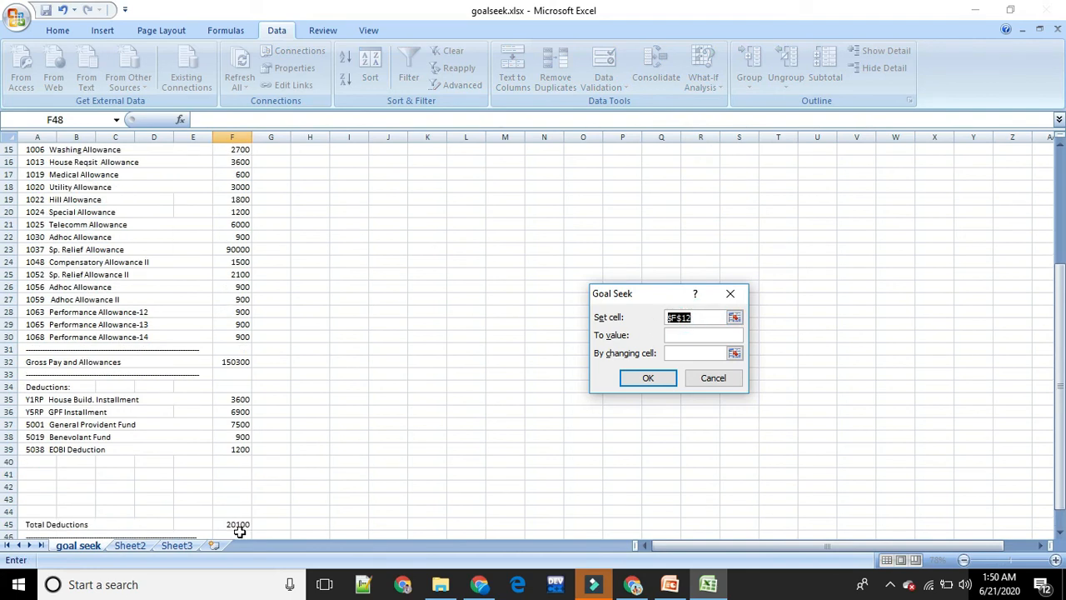
pyautogui.scroll(-1, 239, 527)
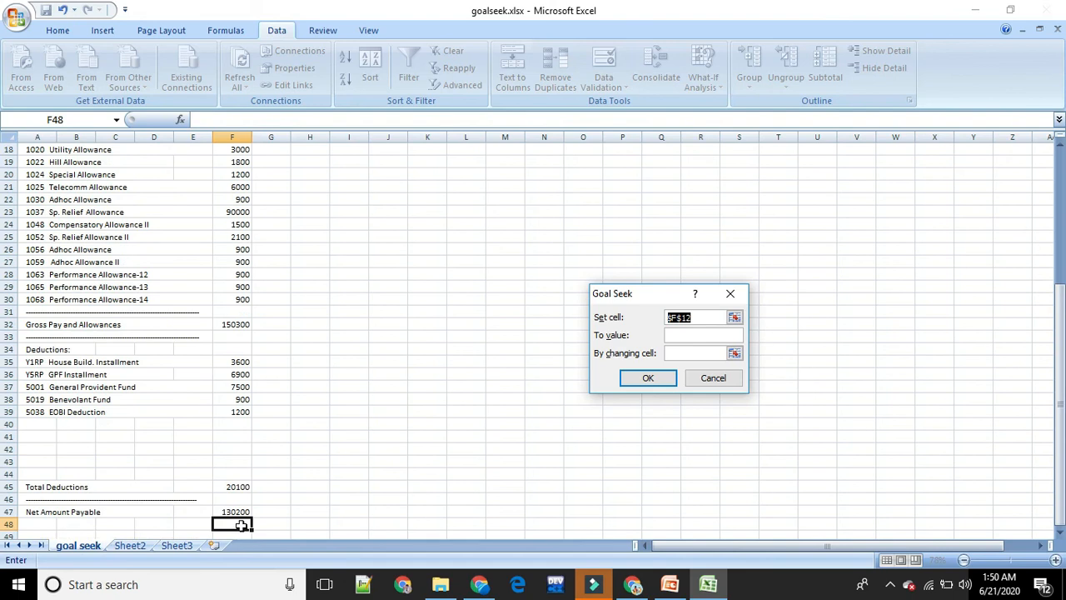
pyautogui.click(242, 512)
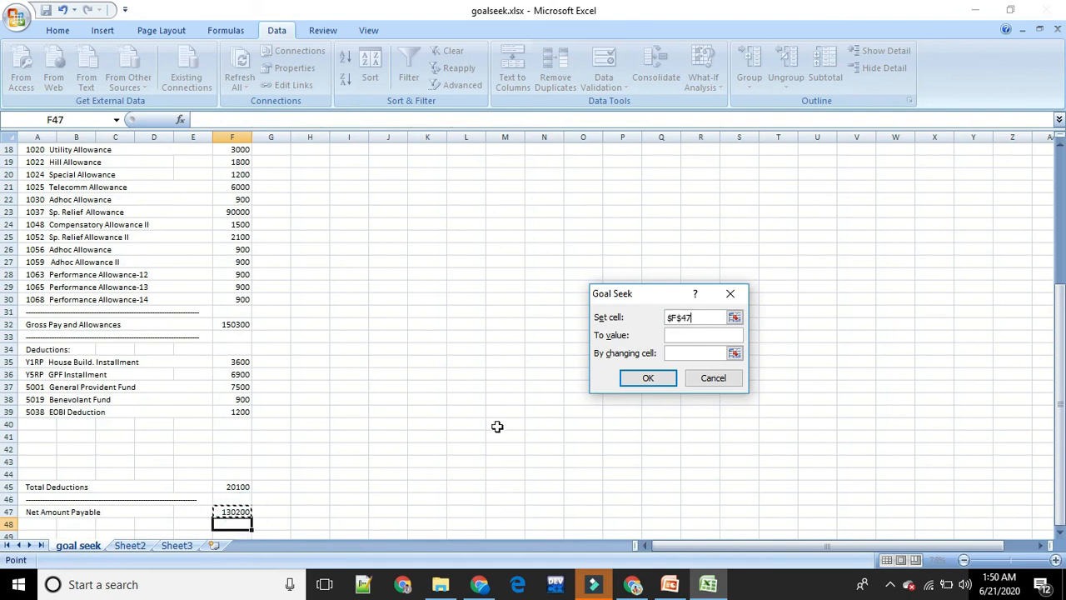
# - Set the Goal Seek target value to 160000 and choose the Basic Pay cell F12 as the changing cell
pyautogui.click(681, 337)
pyautogui.write('16000')
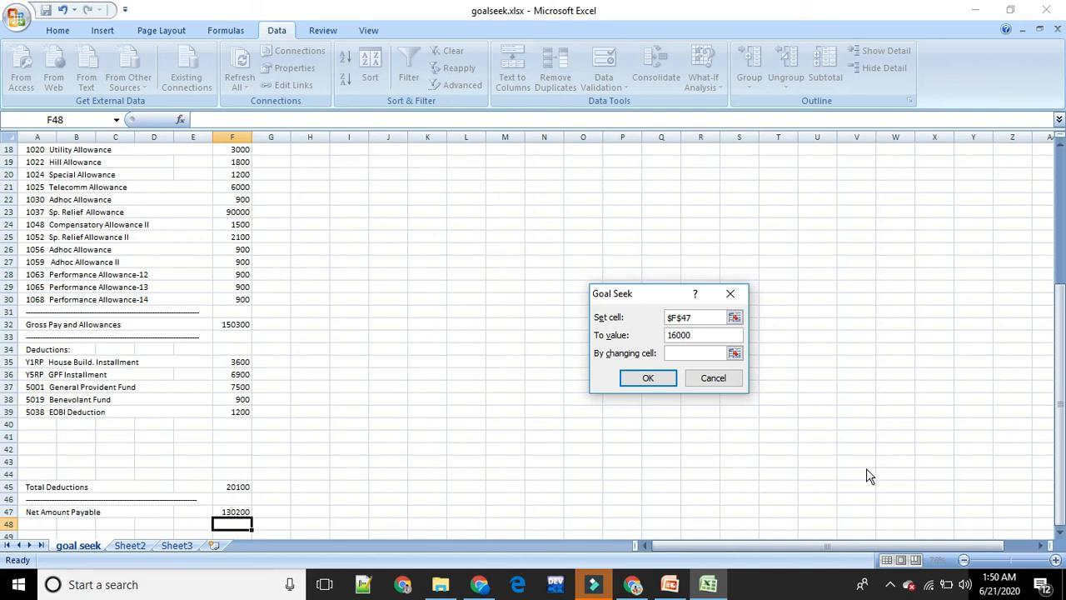
pyautogui.write('0')
pyautogui.click(690, 353)
pyautogui.scroll(3, 288, 250)
pyautogui.click(236, 186)
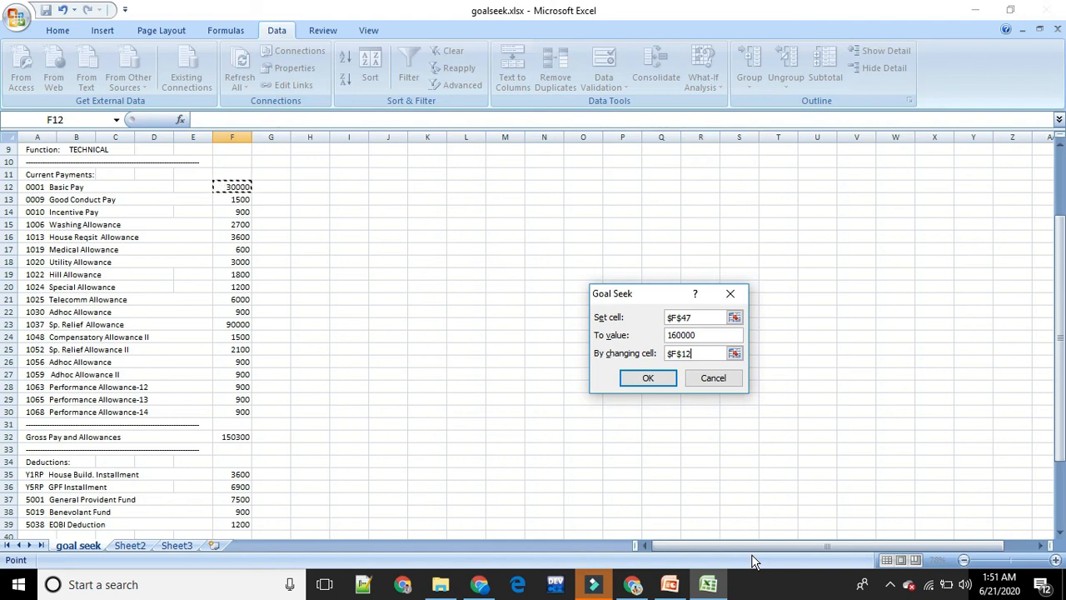
# - Run the Goal Seek, check the recalculated Basic Pay and allowances, and accept the solution
pyautogui.click(646, 379)
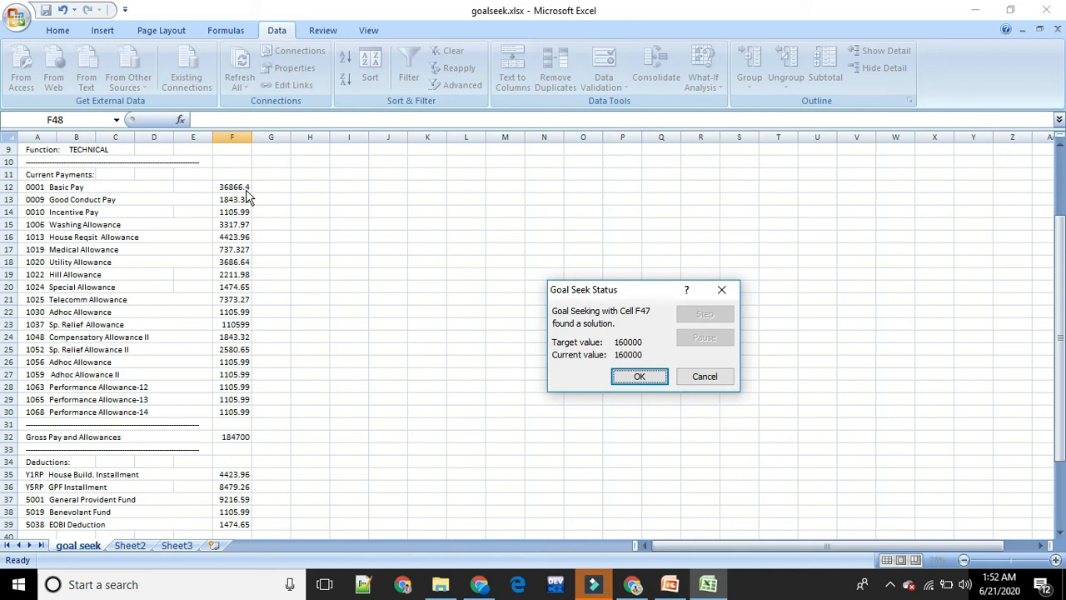
pyautogui.scroll(3, 296, 191)
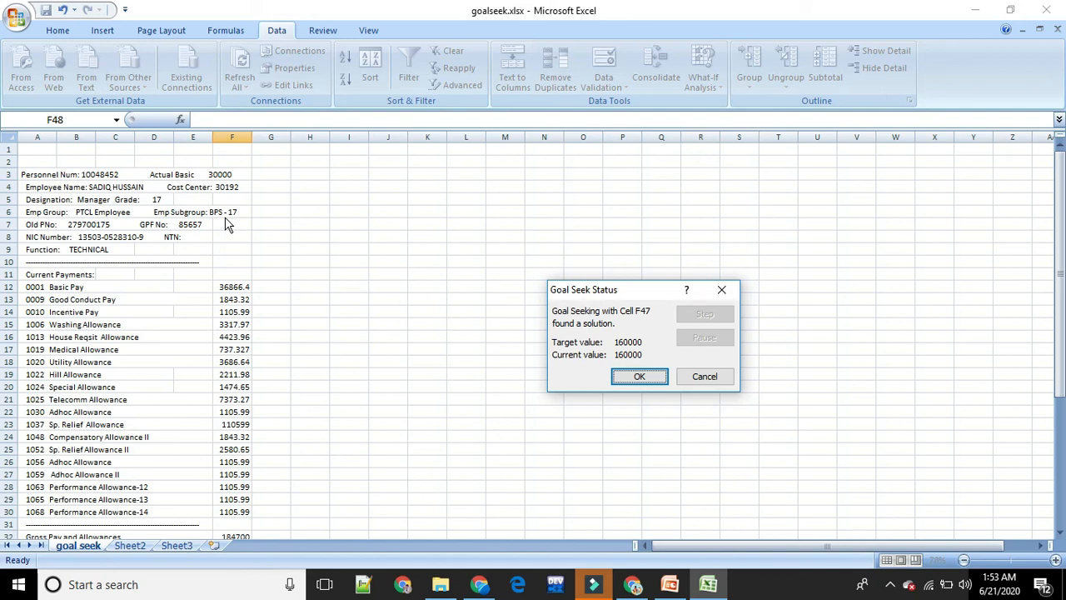
pyautogui.click(636, 379)
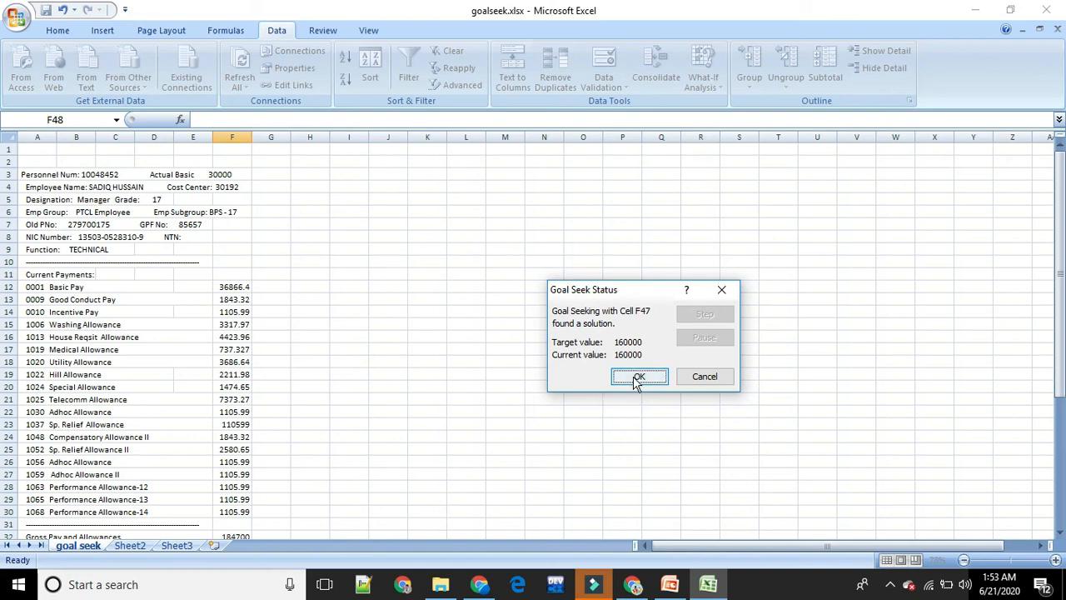